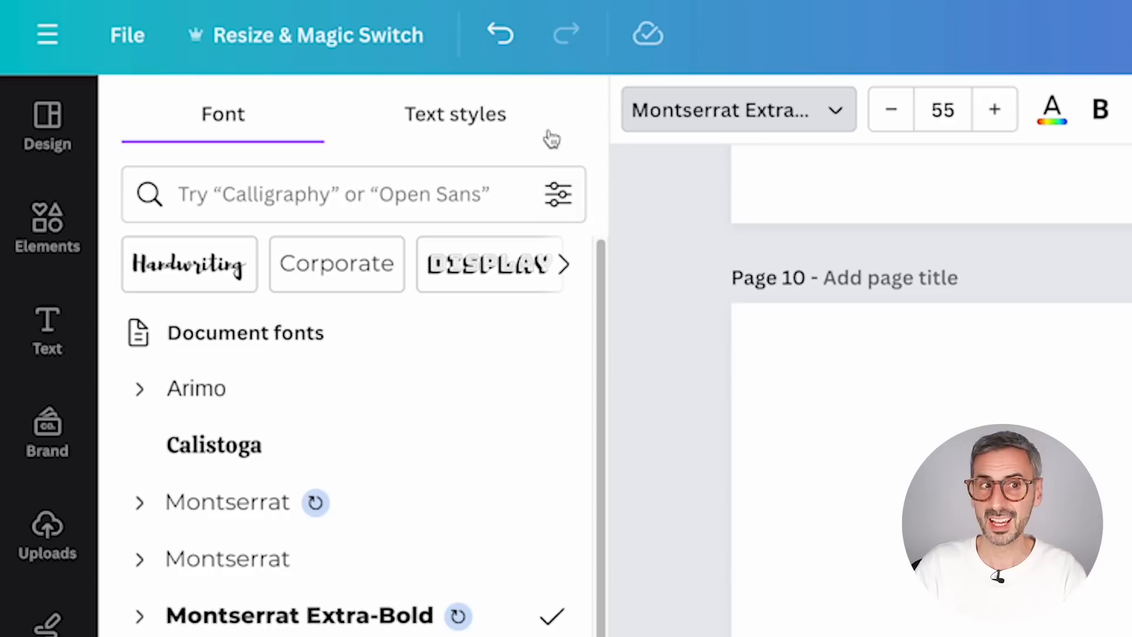
- Filter the font list to free fonts that support Spanish (Spain) and browse the matching fonts
click(560, 196)
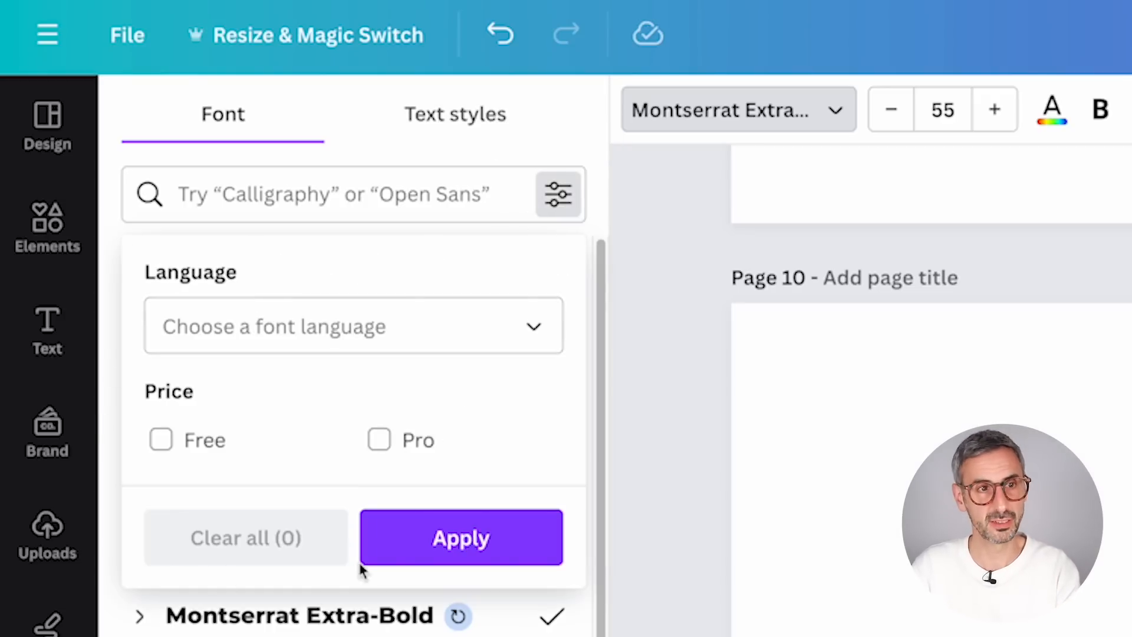
click(537, 333)
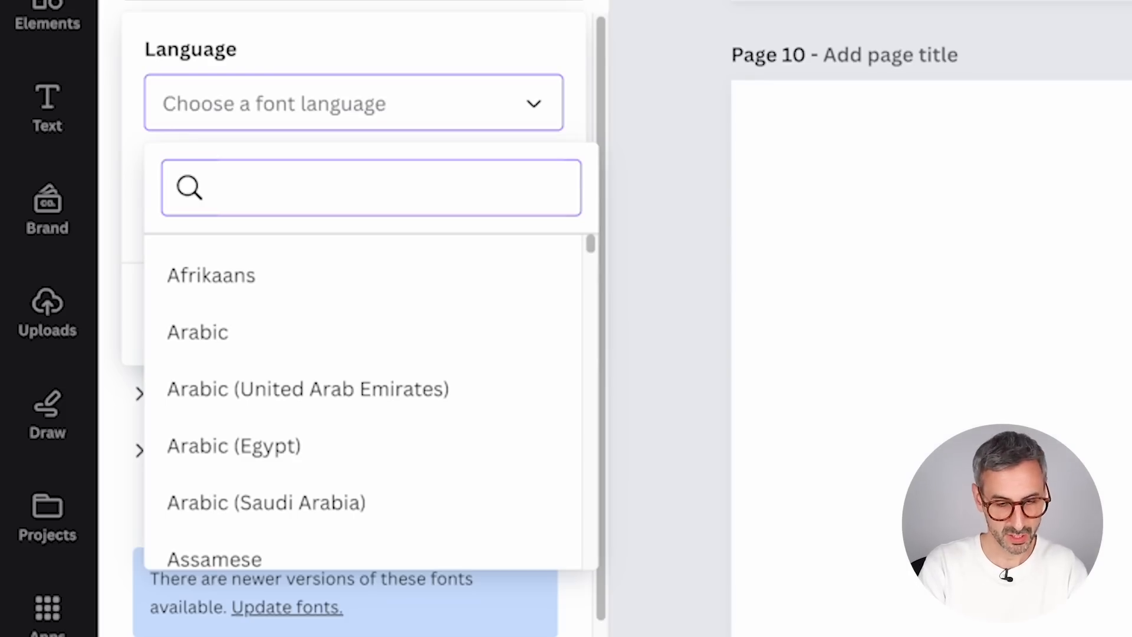
text(span)
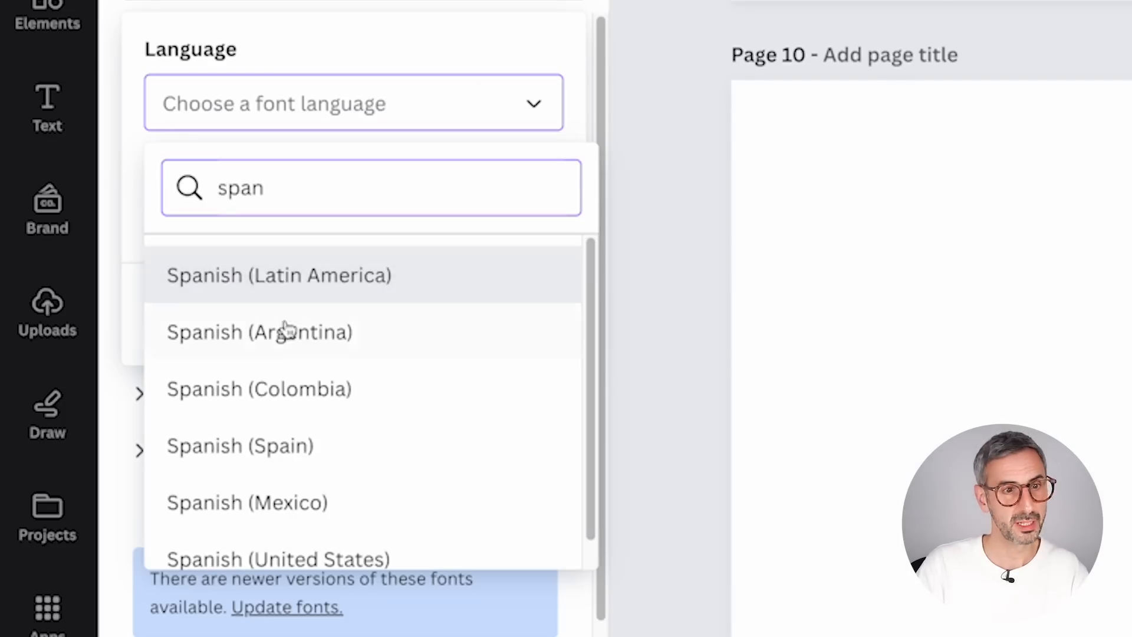
click(286, 450)
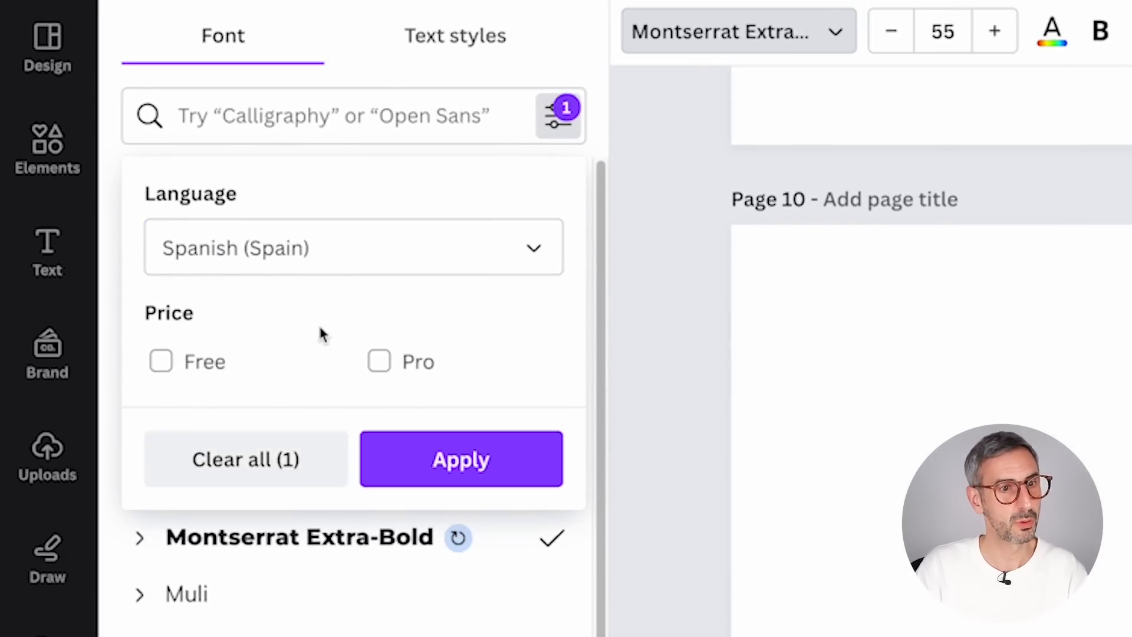
click(478, 475)
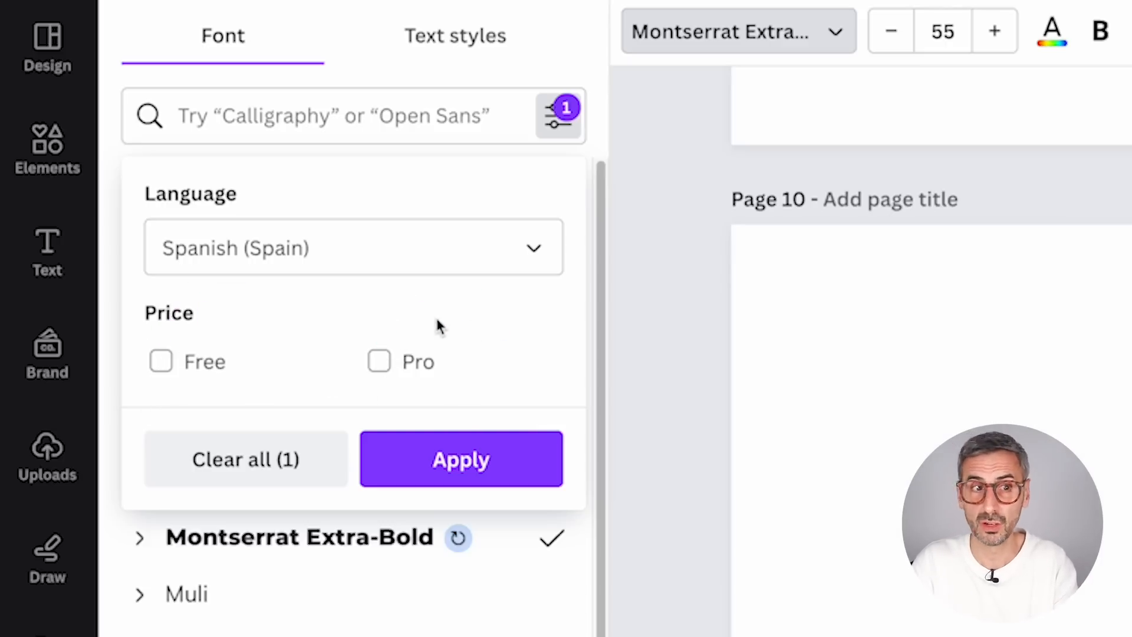
click(162, 362)
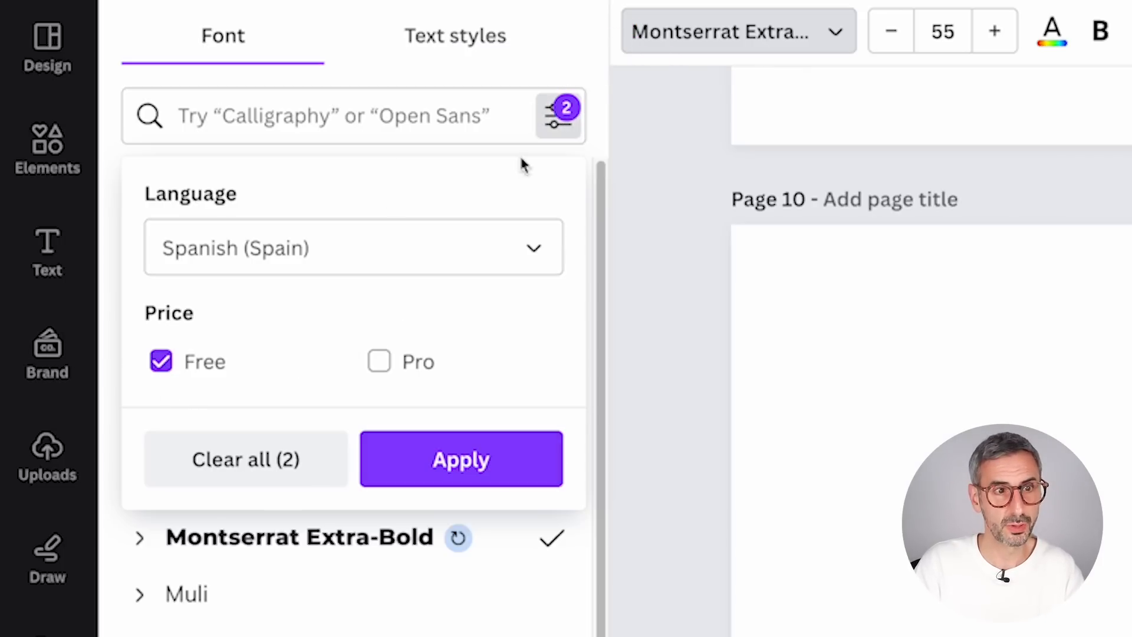
click(472, 470)
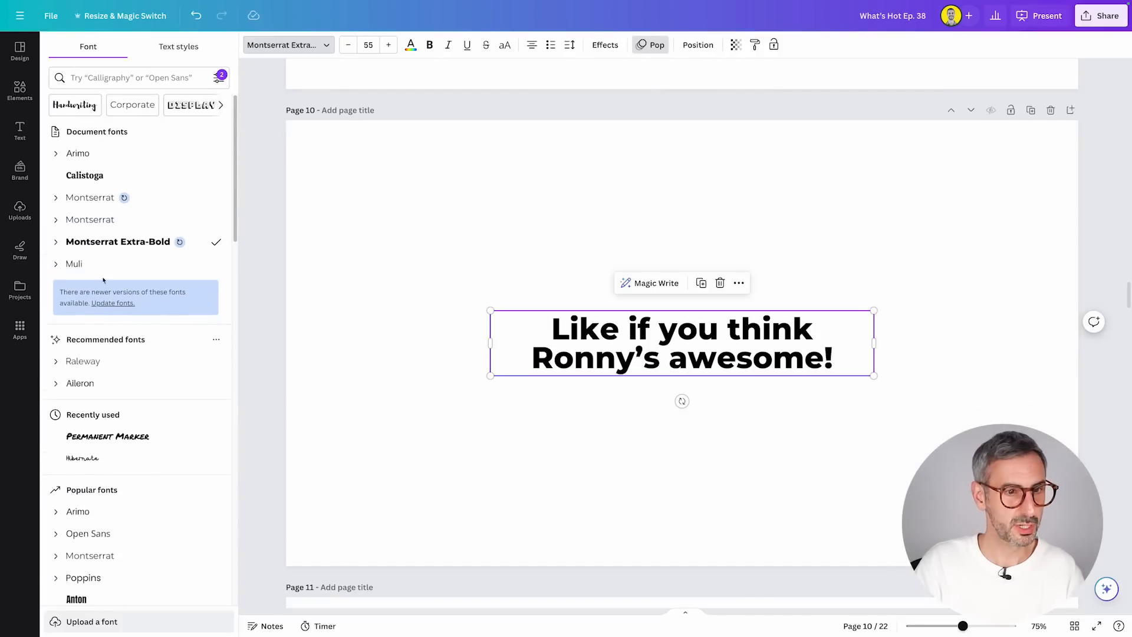
scroll(112, 354, down, 6)
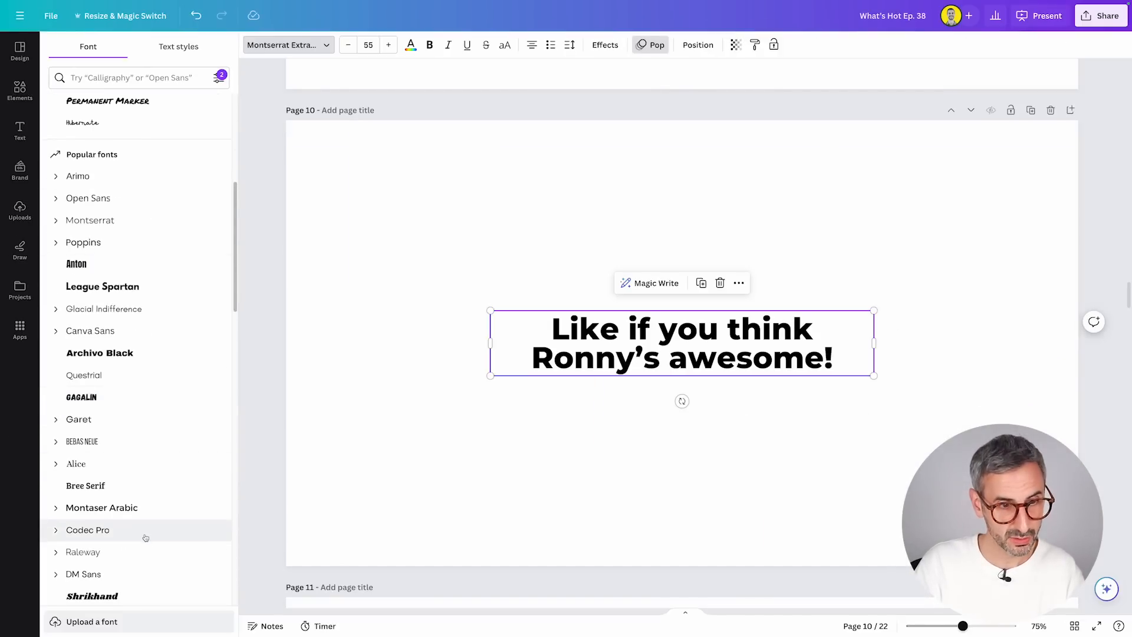
scroll(145, 538, down, 1)
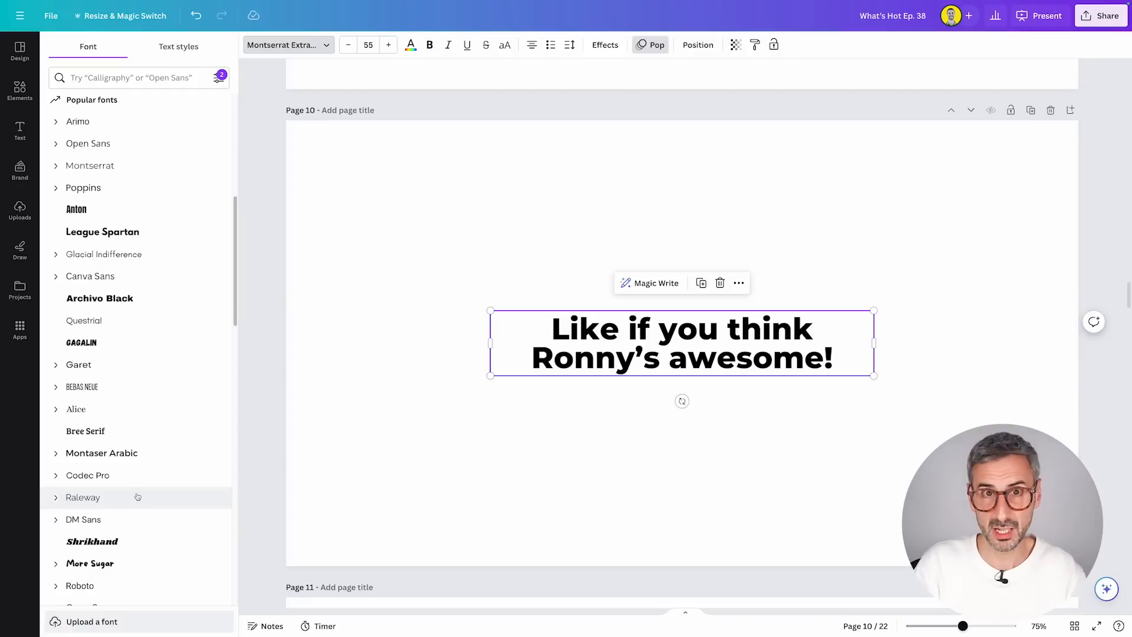
- Replace the letter n in "think" with ñ in the heading on page 10
click(828, 366)
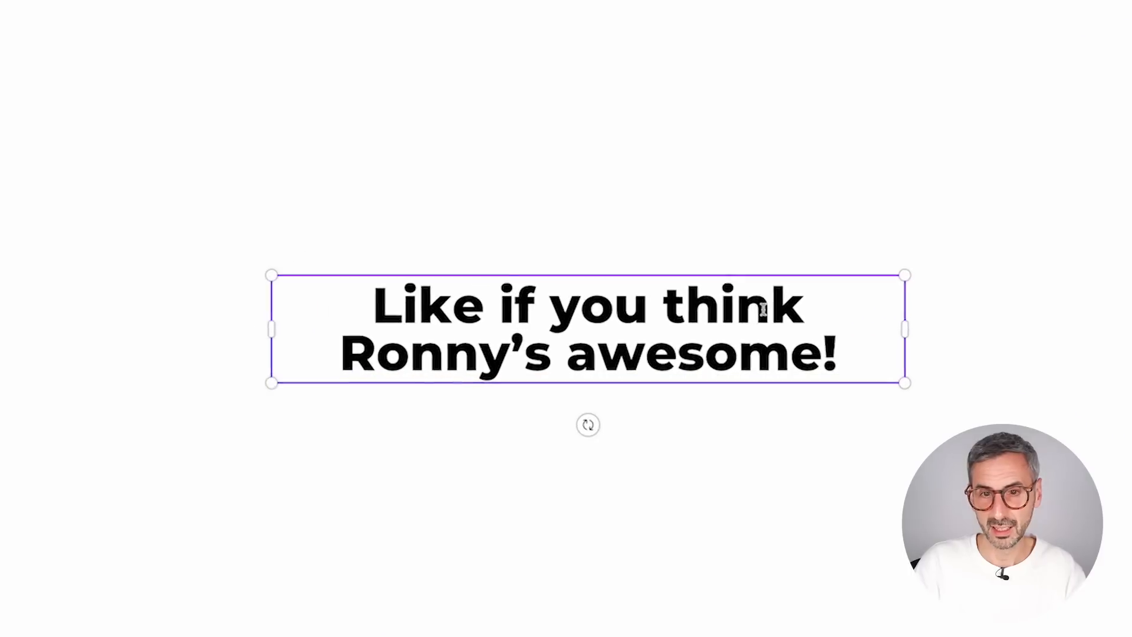
drag(789, 330, 776, 307)
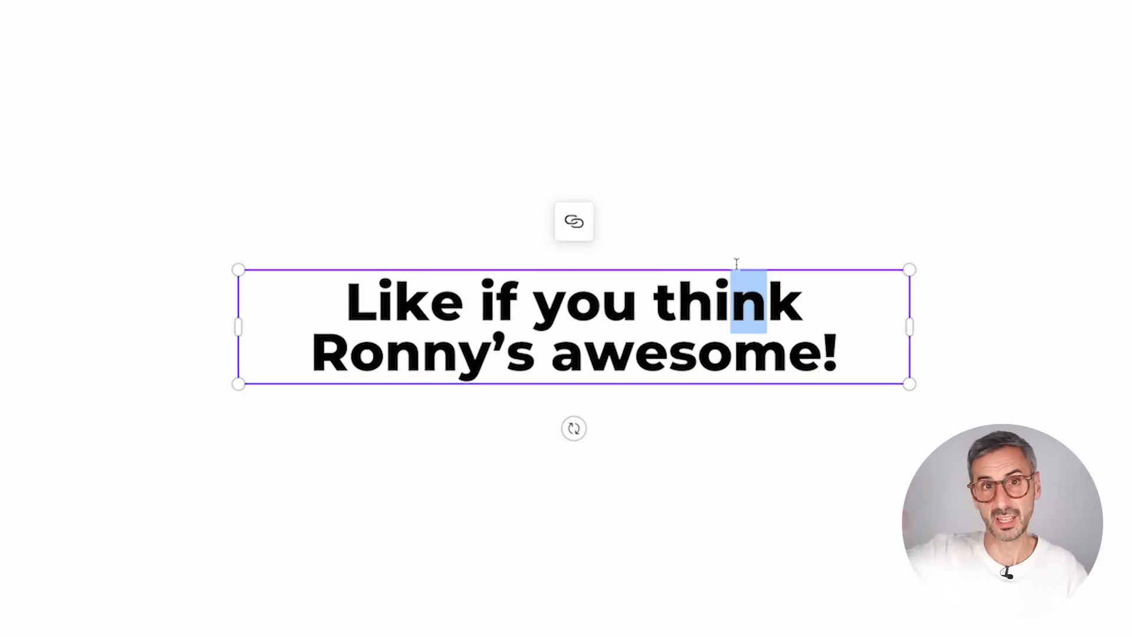
key(Right)
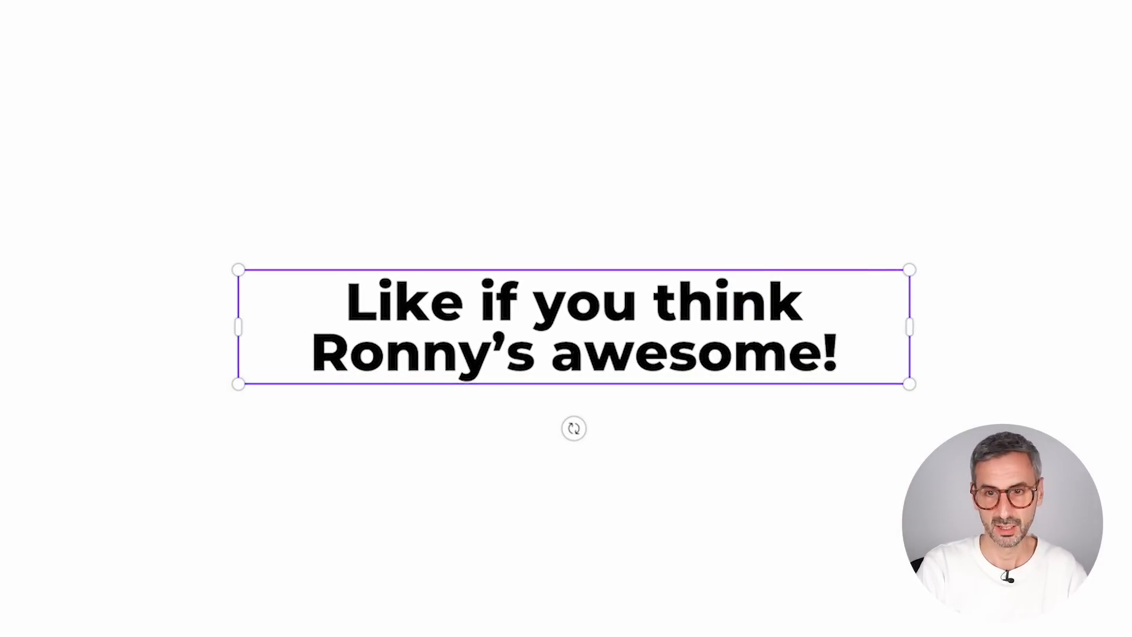
text(n)
text(3)
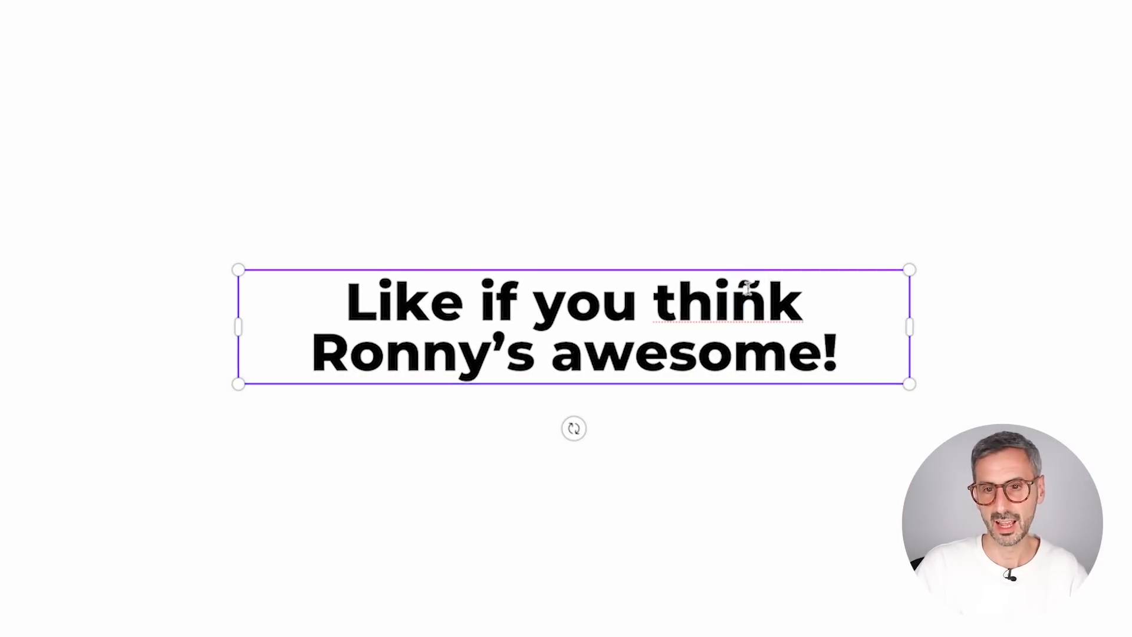
drag(742, 283, 754, 284)
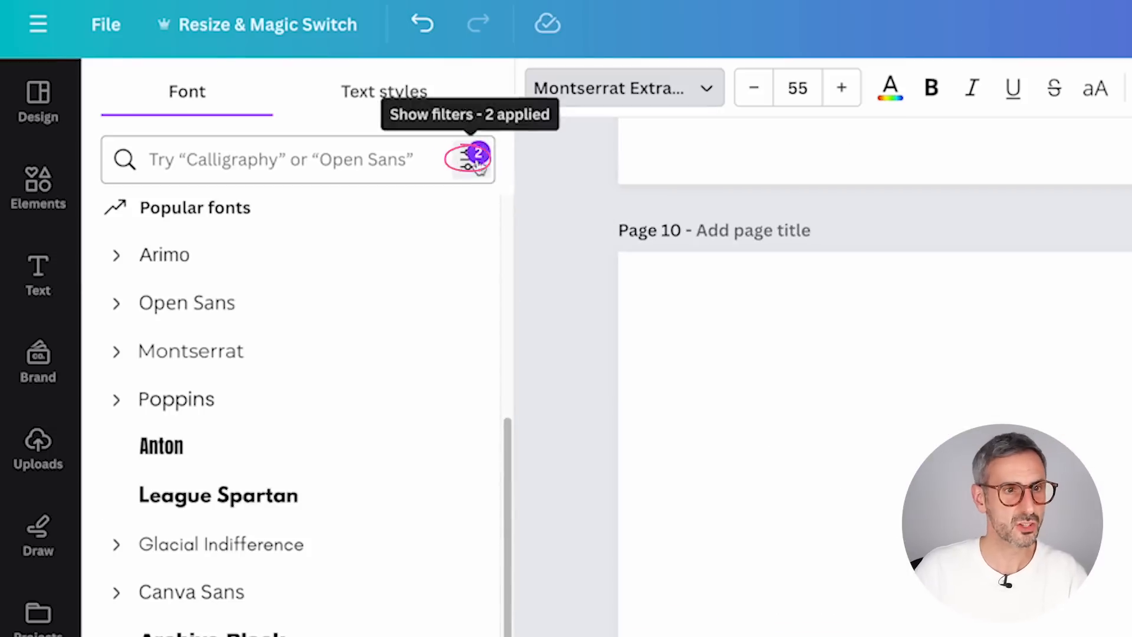
- Change the font filter's language to Japanese, keeping the Free price option, and browse the matching fonts
click(468, 157)
click(452, 273)
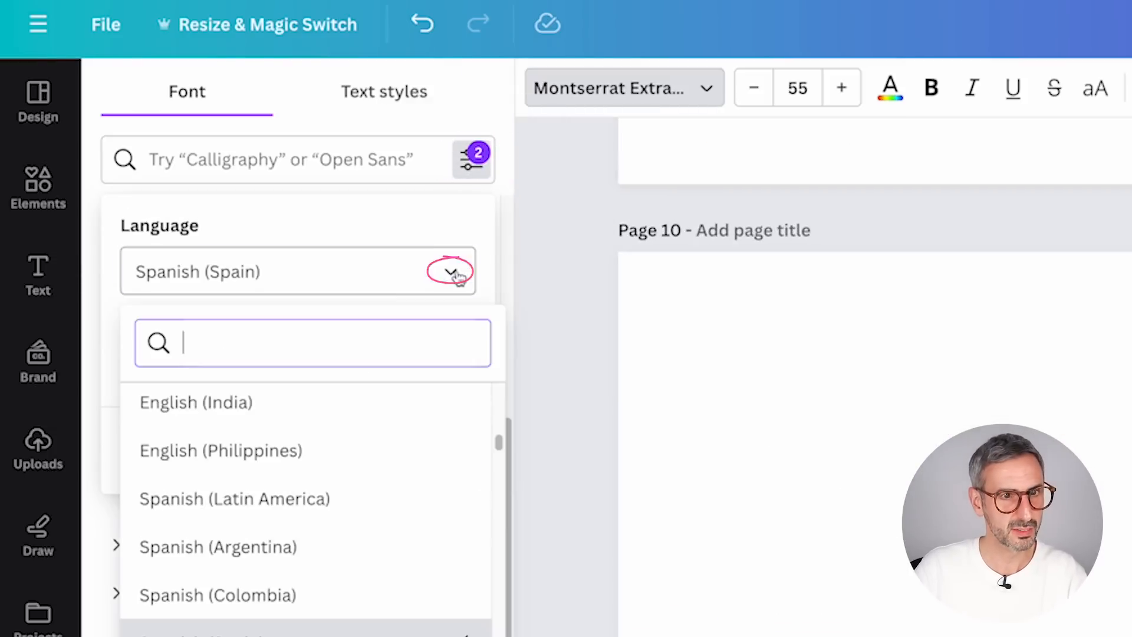
text(japa)
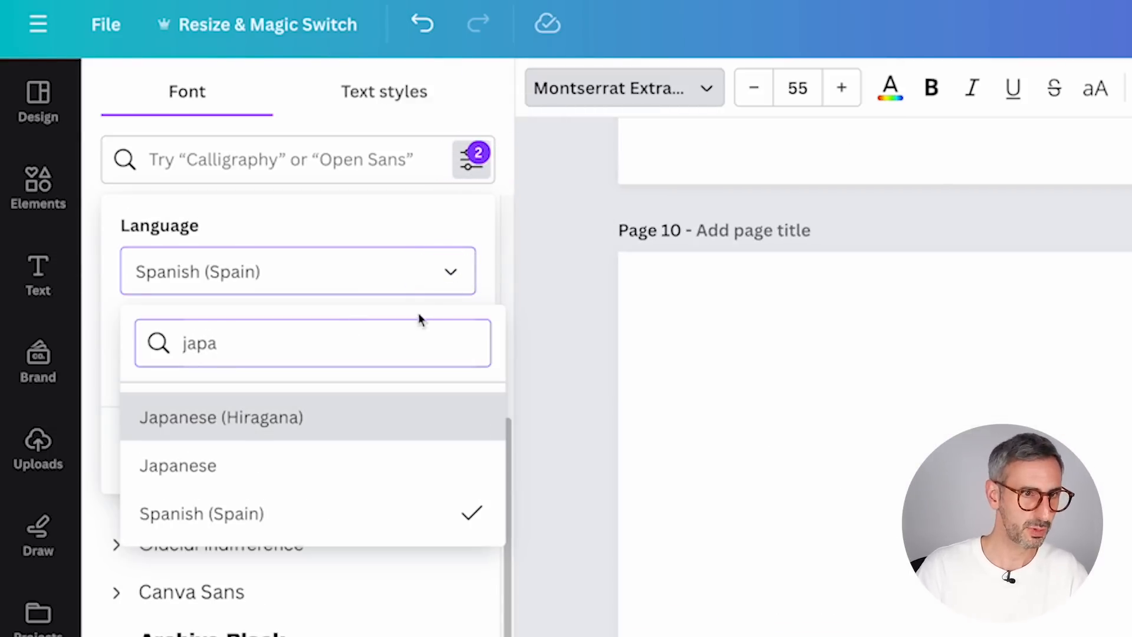
click(223, 466)
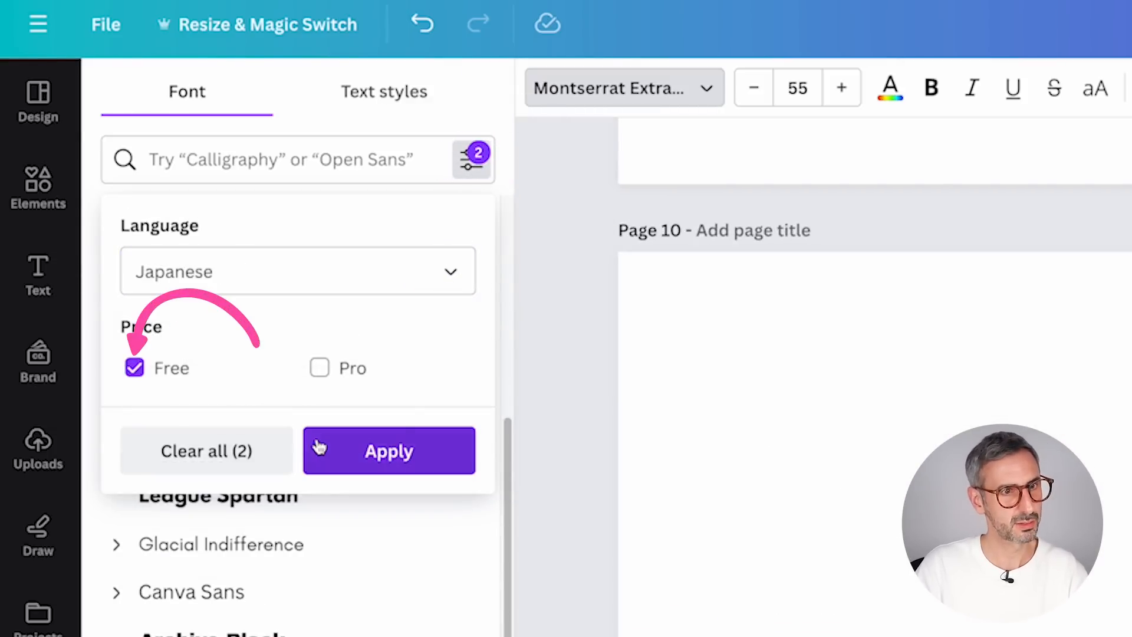
click(409, 468)
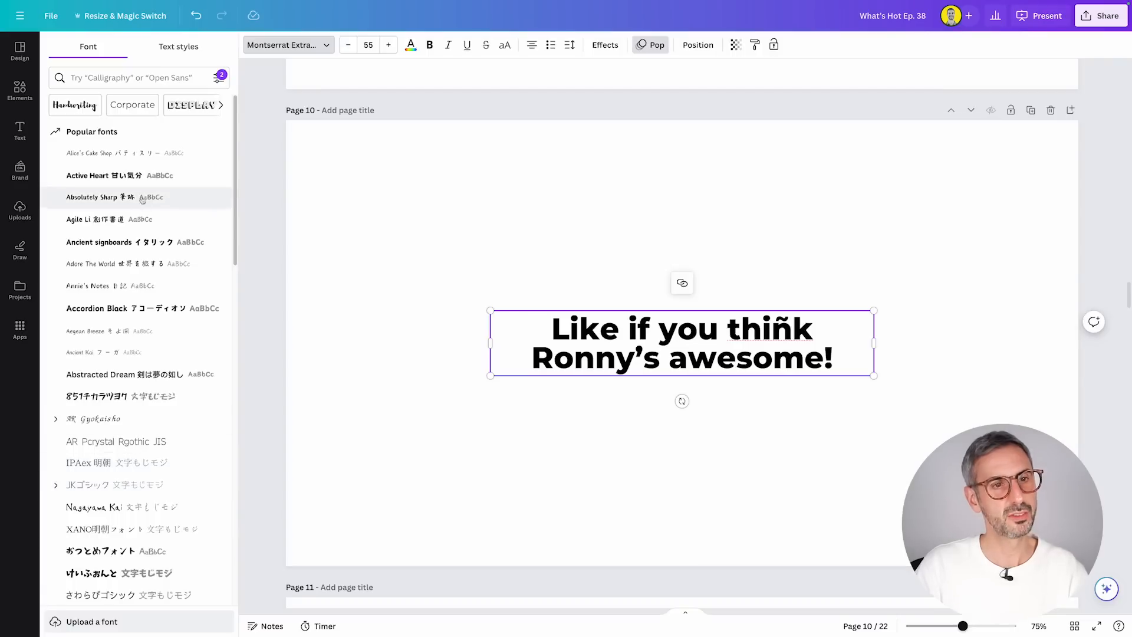
scroll(118, 353, down, 1)
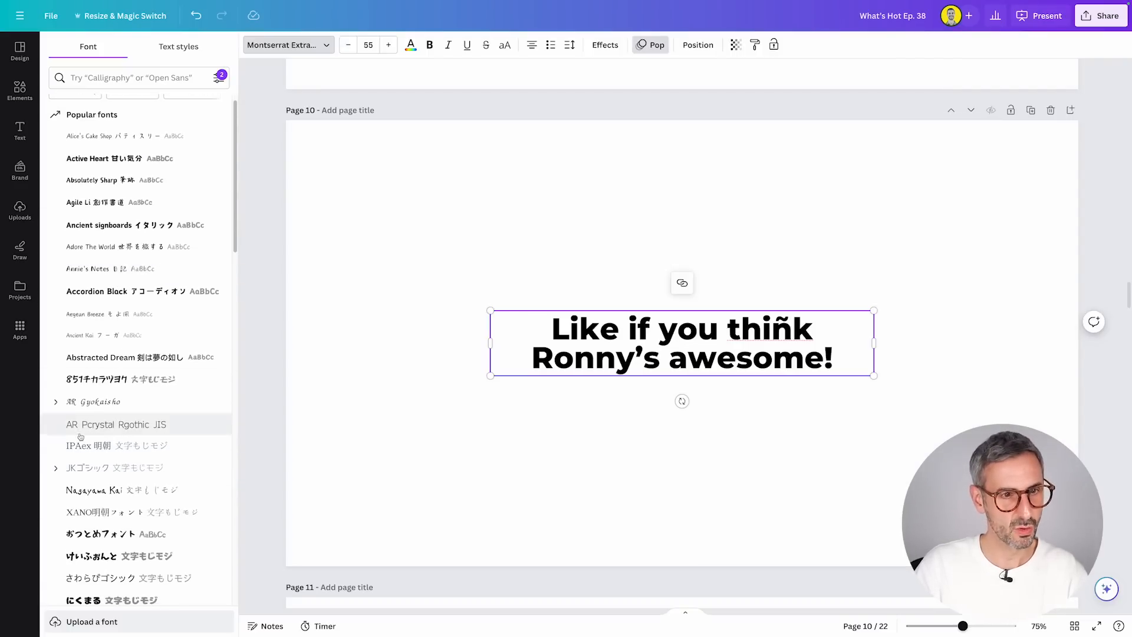
scroll(78, 363, down, 10)
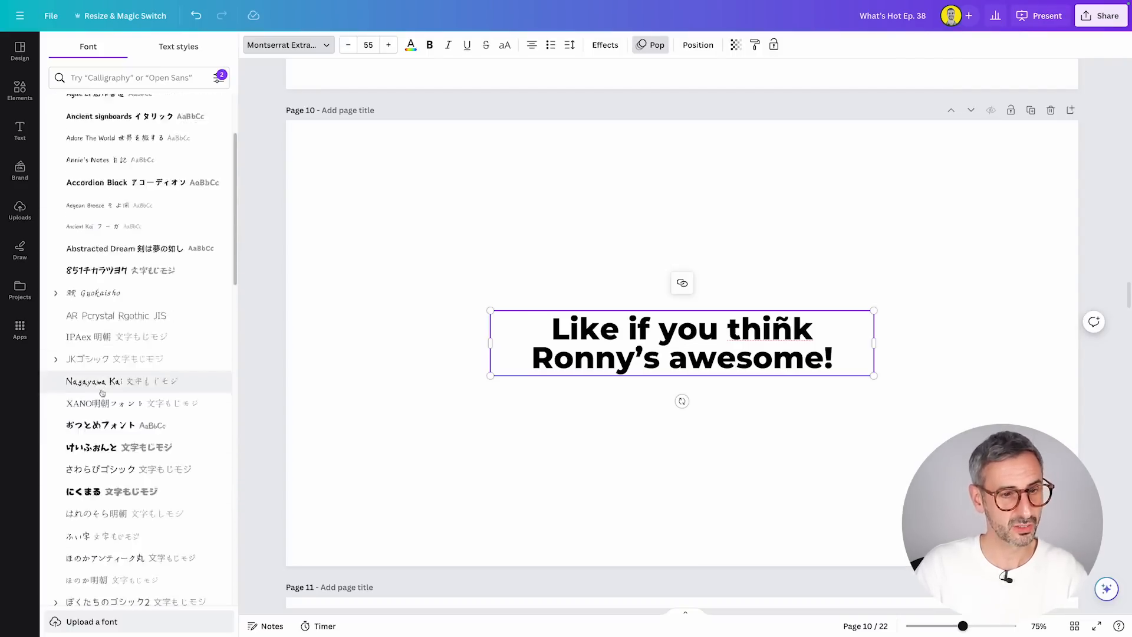
scroll(110, 402, down, 6)
scroll(63, 372, up, 4)
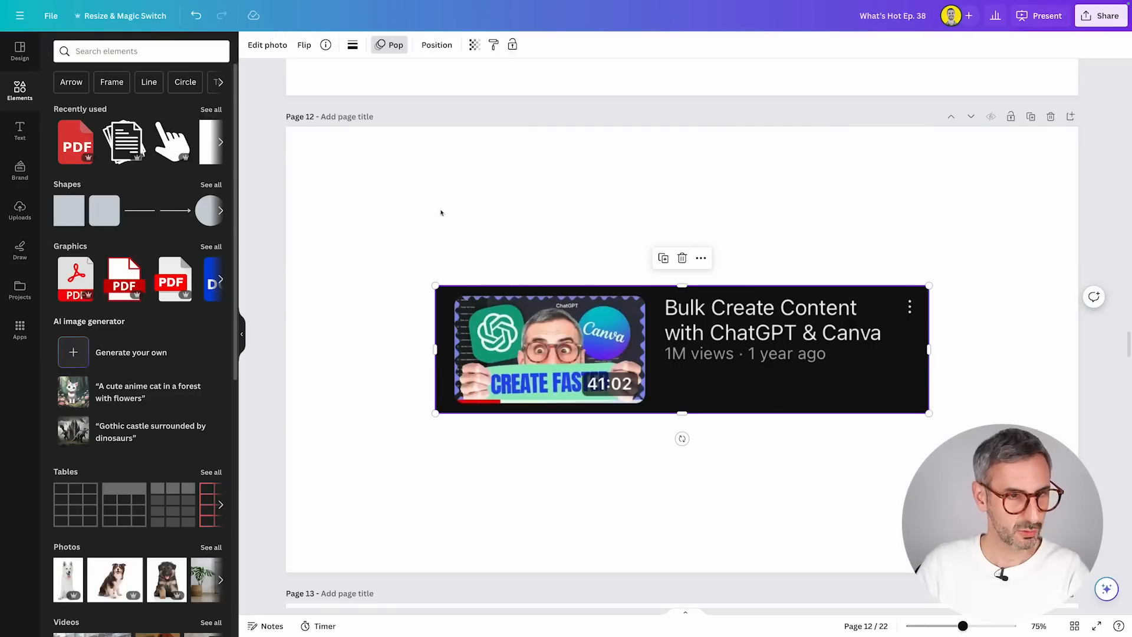
click(641, 172)
mouse_move(680, 361)
mouse_down()
mouse_move(730, 391)
mouse_move(719, 310)
mouse_move(676, 348)
mouse_up()
double_click(611, 283)
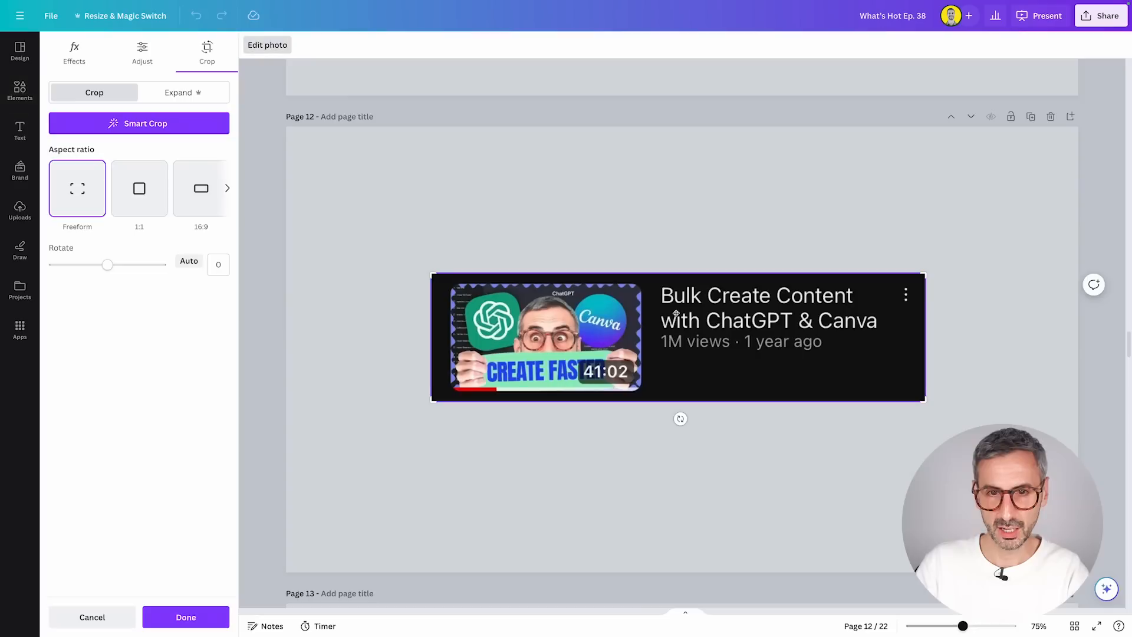
click(701, 259)
drag(734, 302, 769, 313)
click(762, 248)
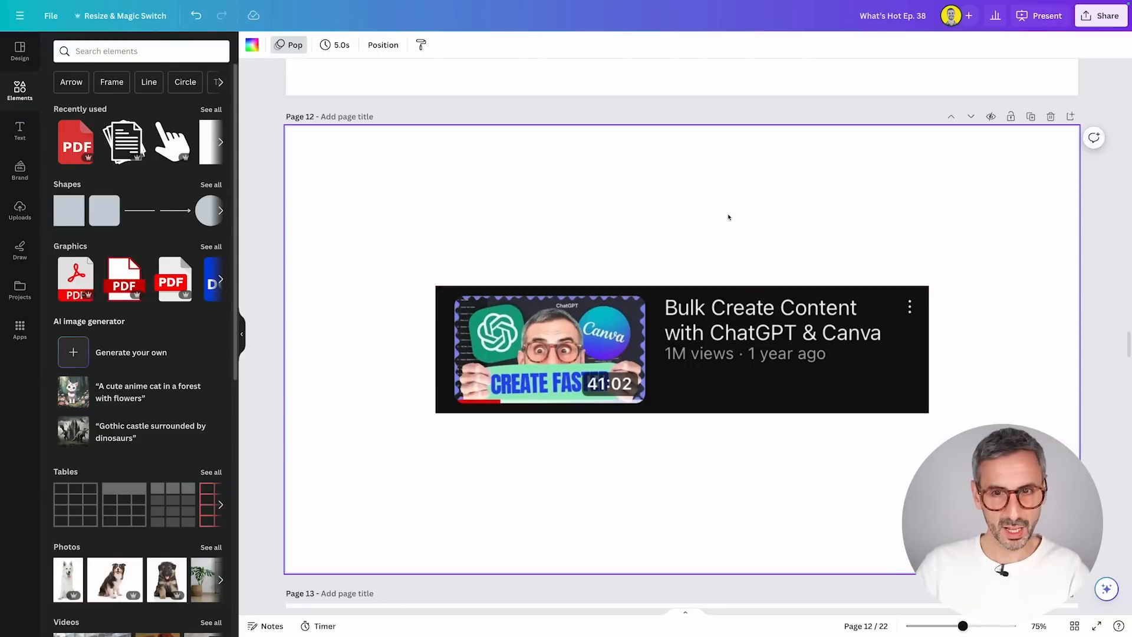
- Open the Grab Text tool for the video thumbnail screenshot on page 12
click(501, 331)
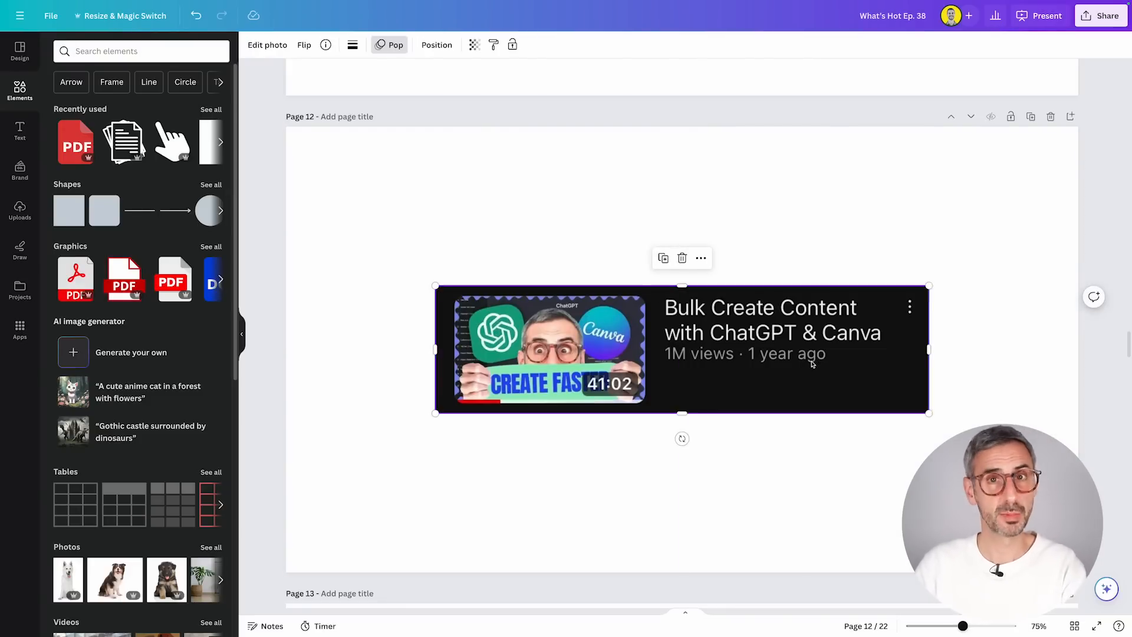
click(268, 45)
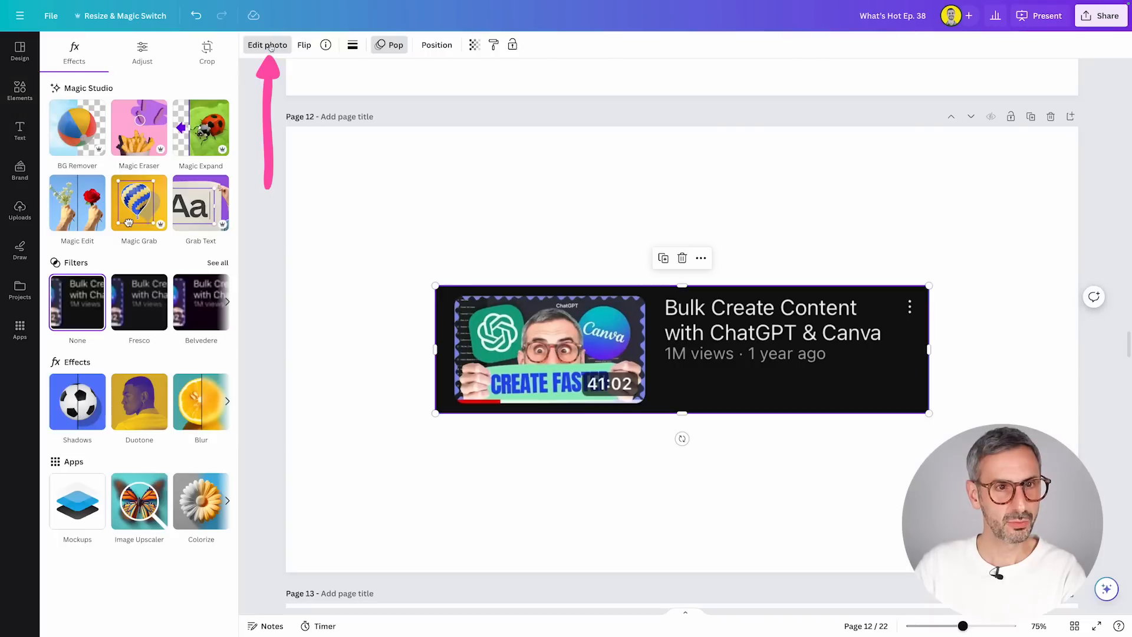
mouse_move(265, 252)
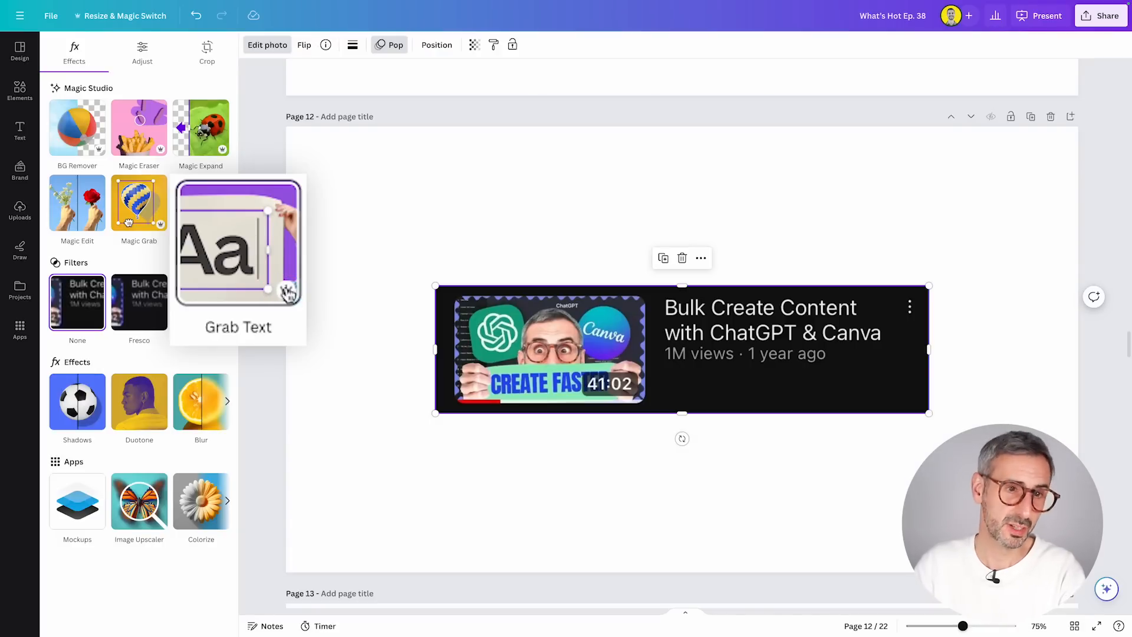
click(258, 261)
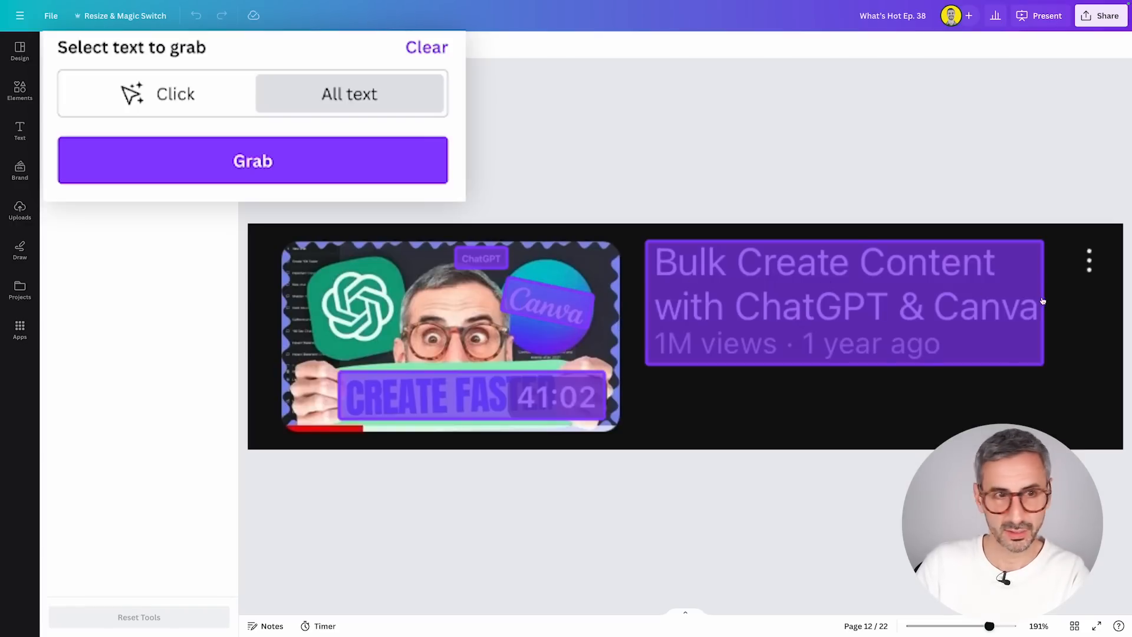
- Extract only the "Bulk Create Content with ChatGPT & Canva" block with its views line from the image as editable text, using individual text selection
click(184, 112)
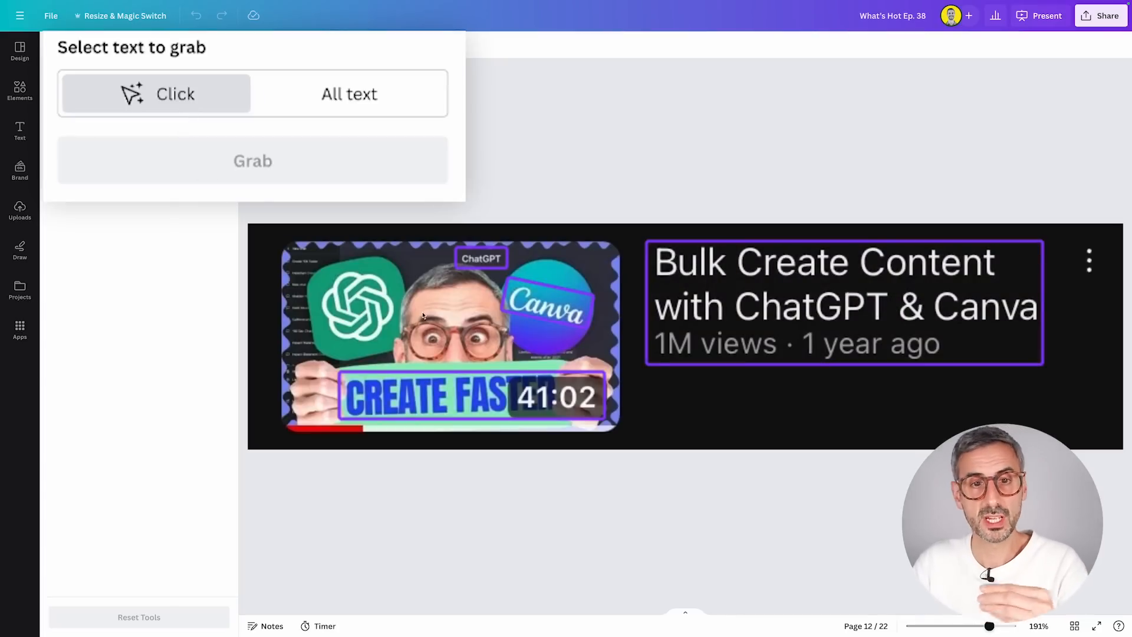
click(469, 262)
click(540, 312)
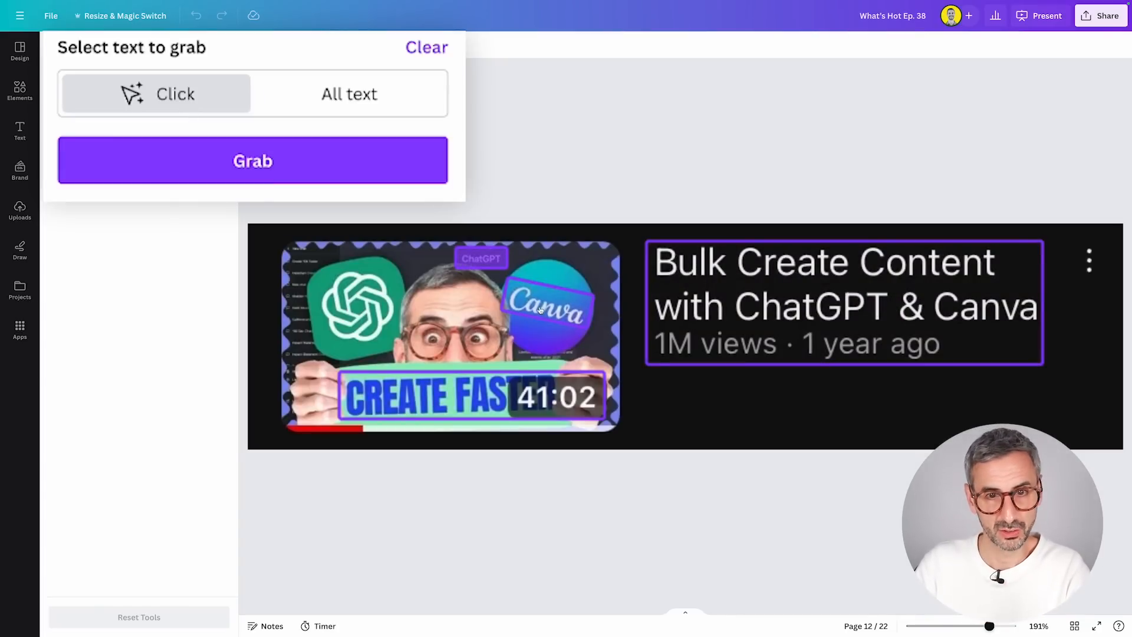
click(489, 280)
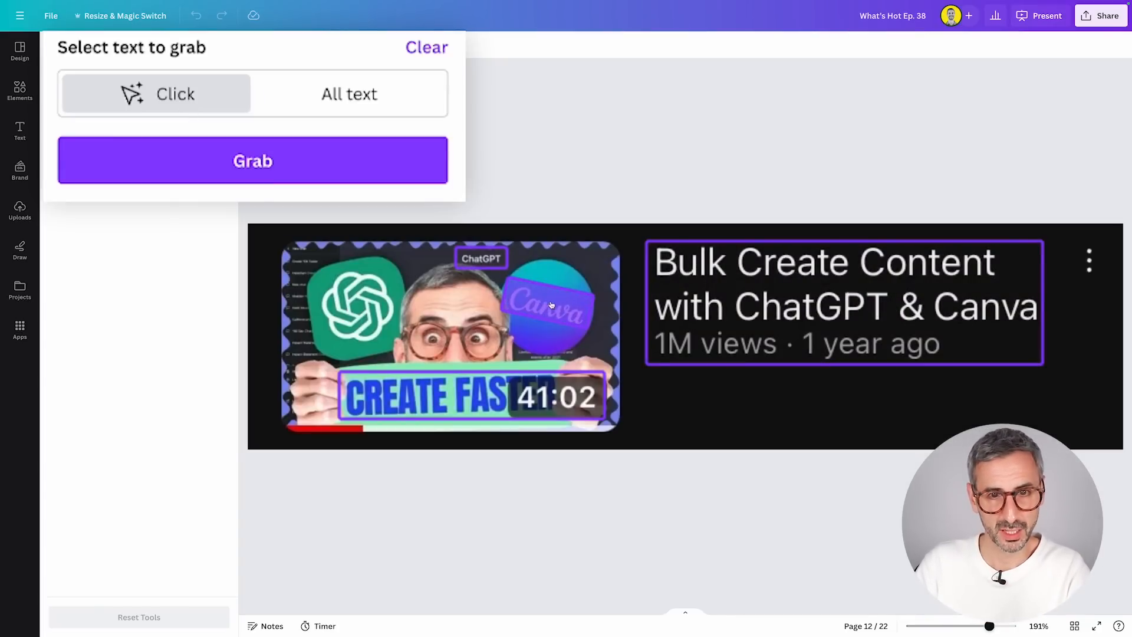
click(549, 306)
click(832, 312)
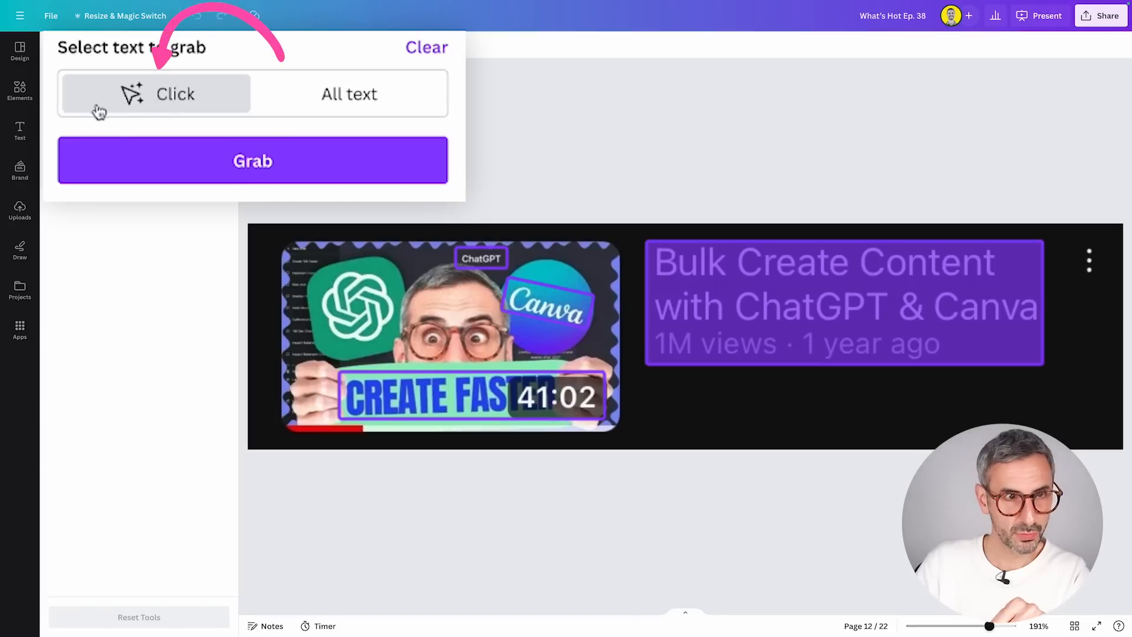
click(242, 161)
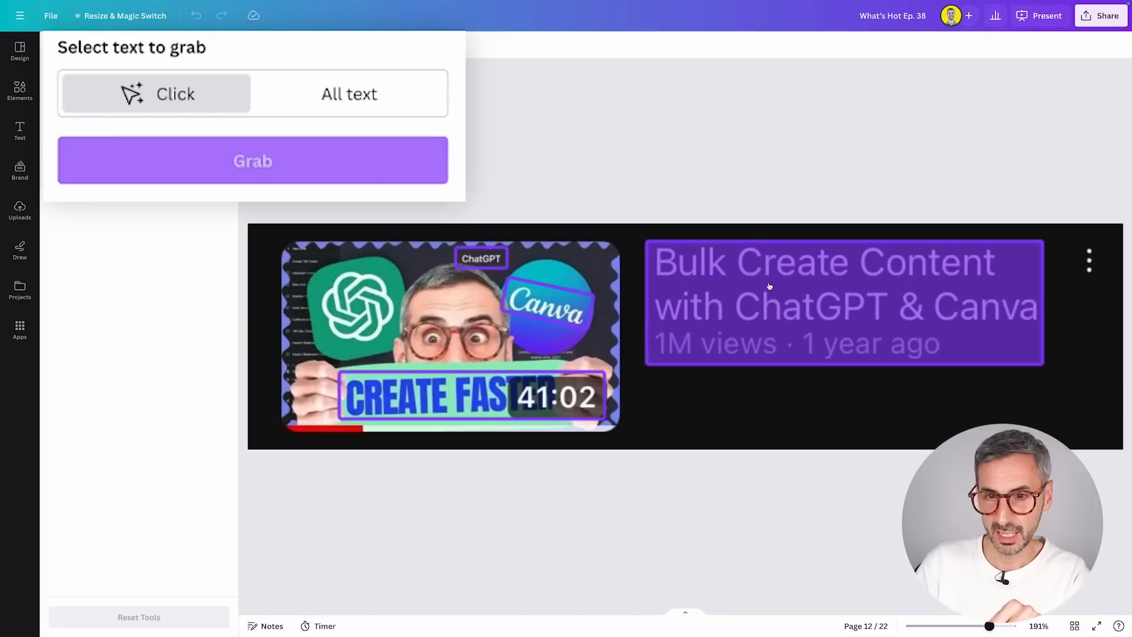
click(748, 307)
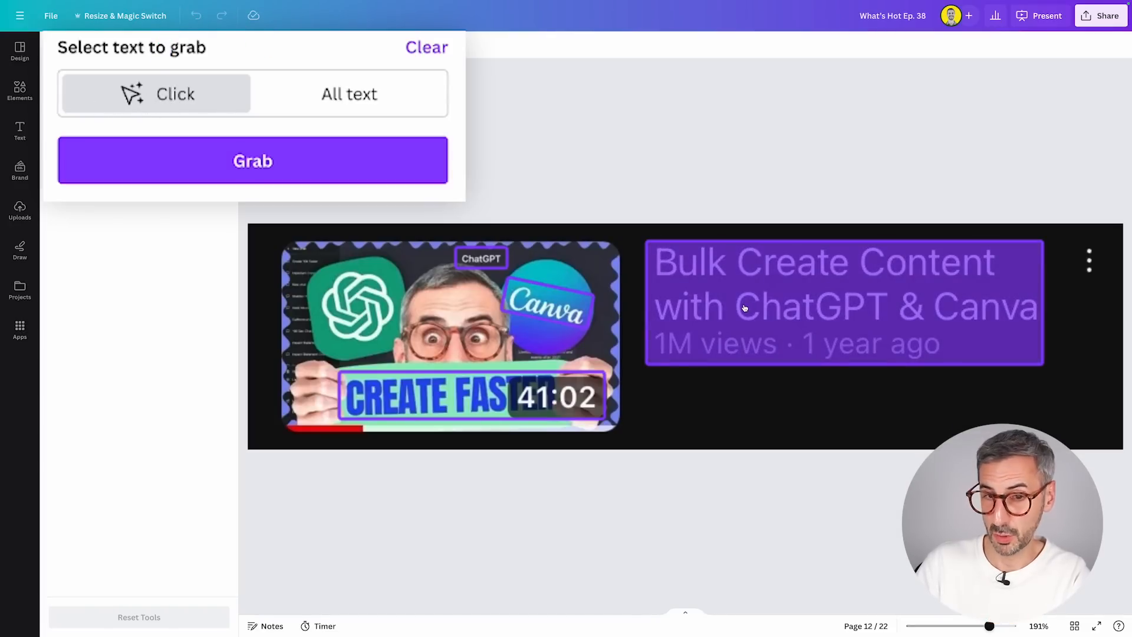
click(265, 159)
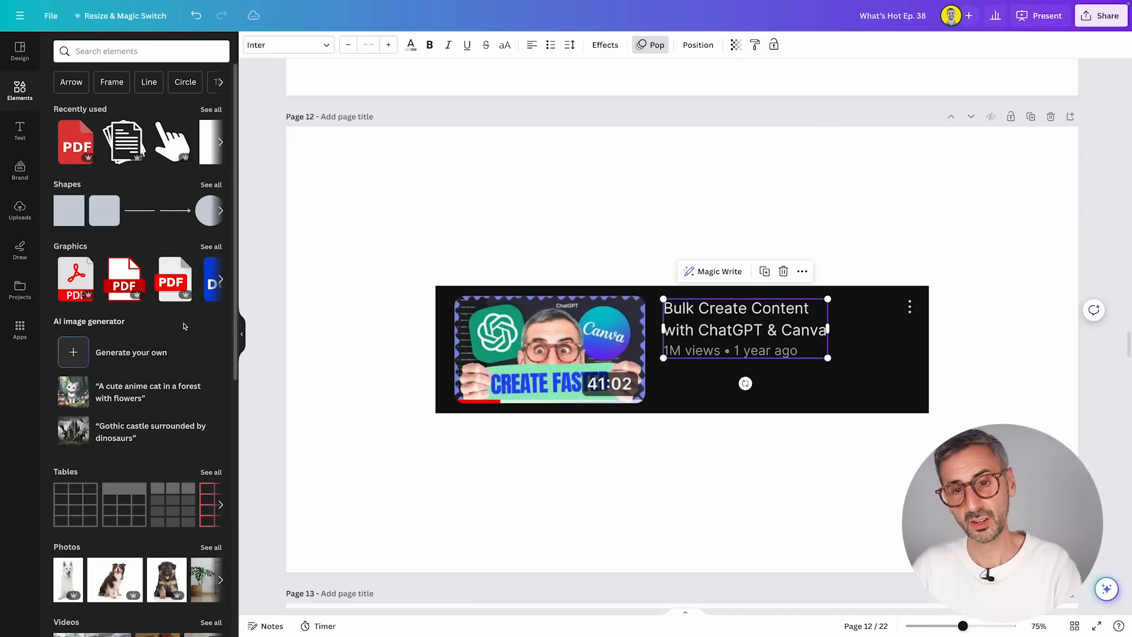
double_click(691, 328)
click(693, 246)
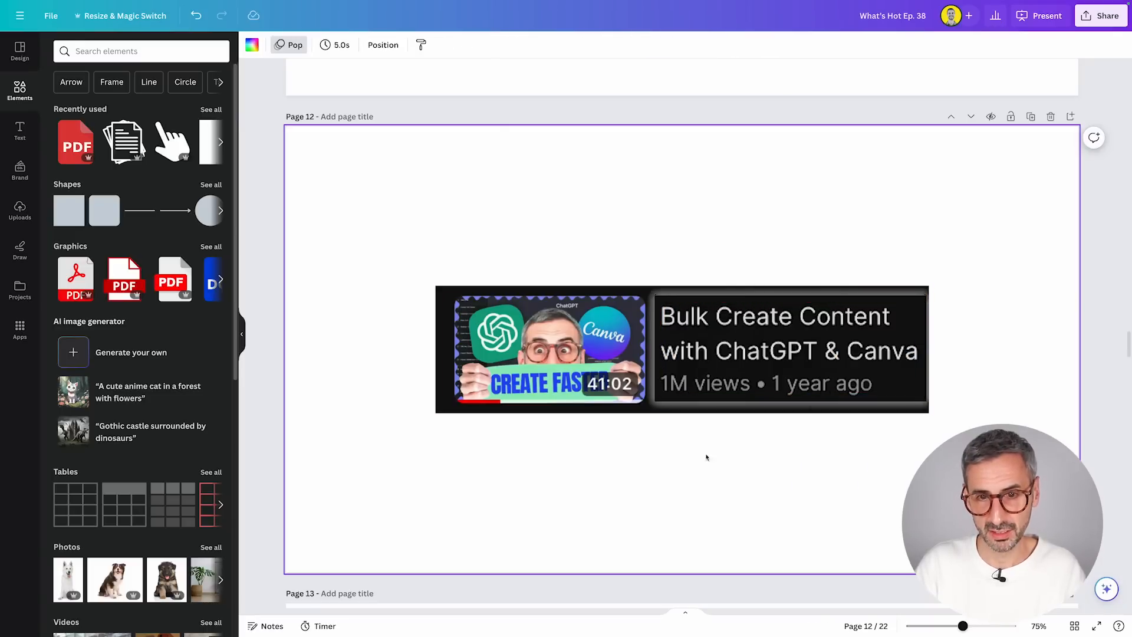
- Change the view count in the extracted text block on page 12 to 10M views
click(739, 355)
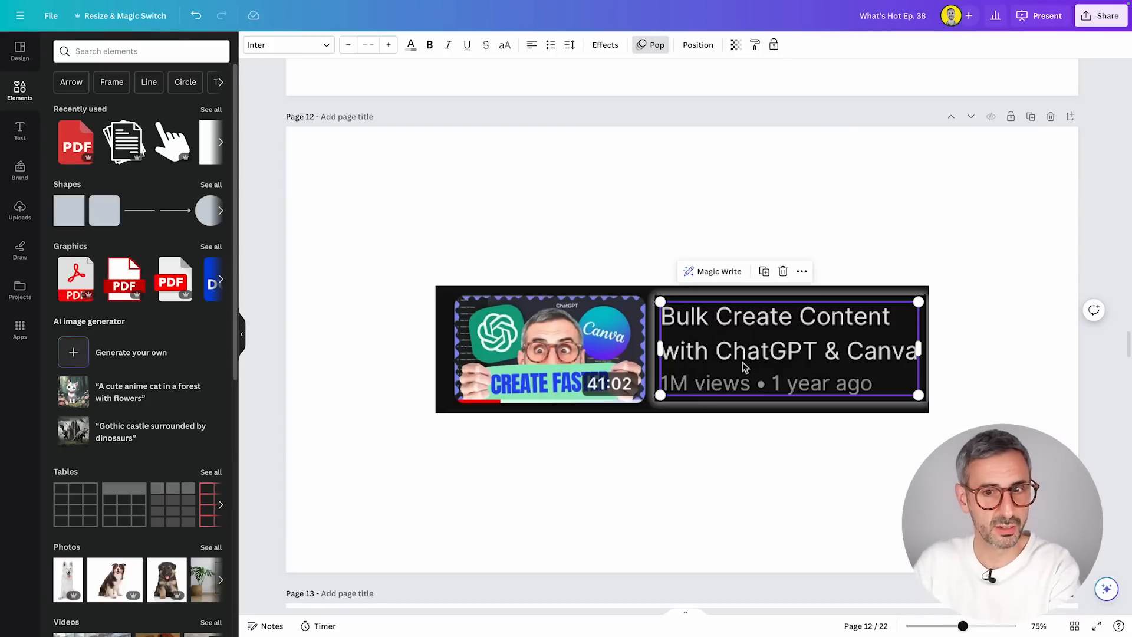
click(697, 500)
click(733, 391)
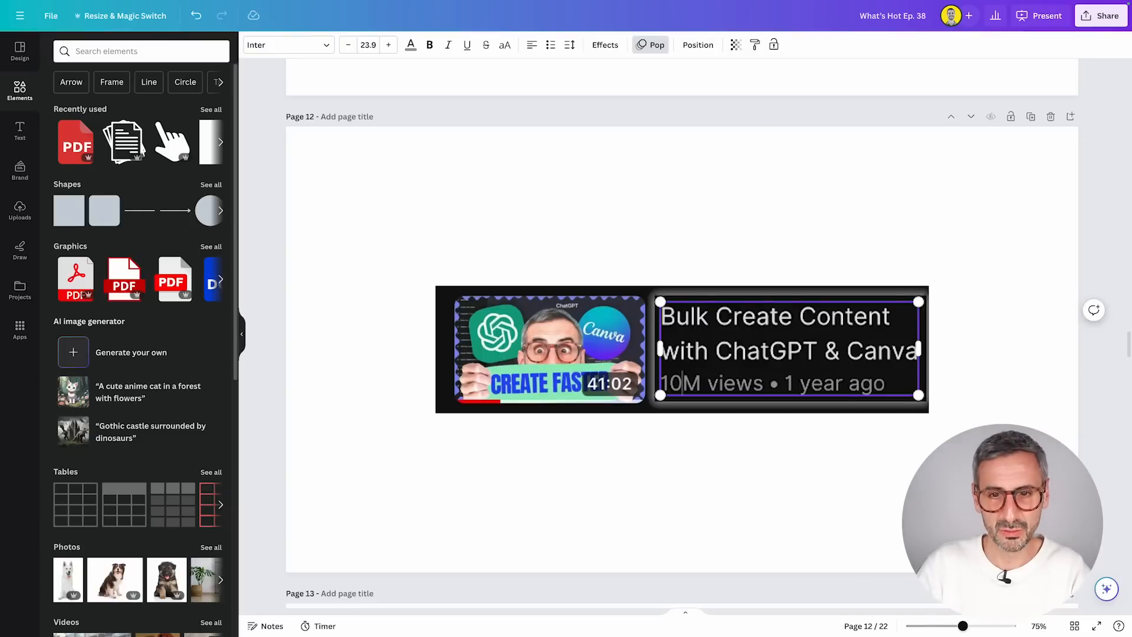
click(665, 452)
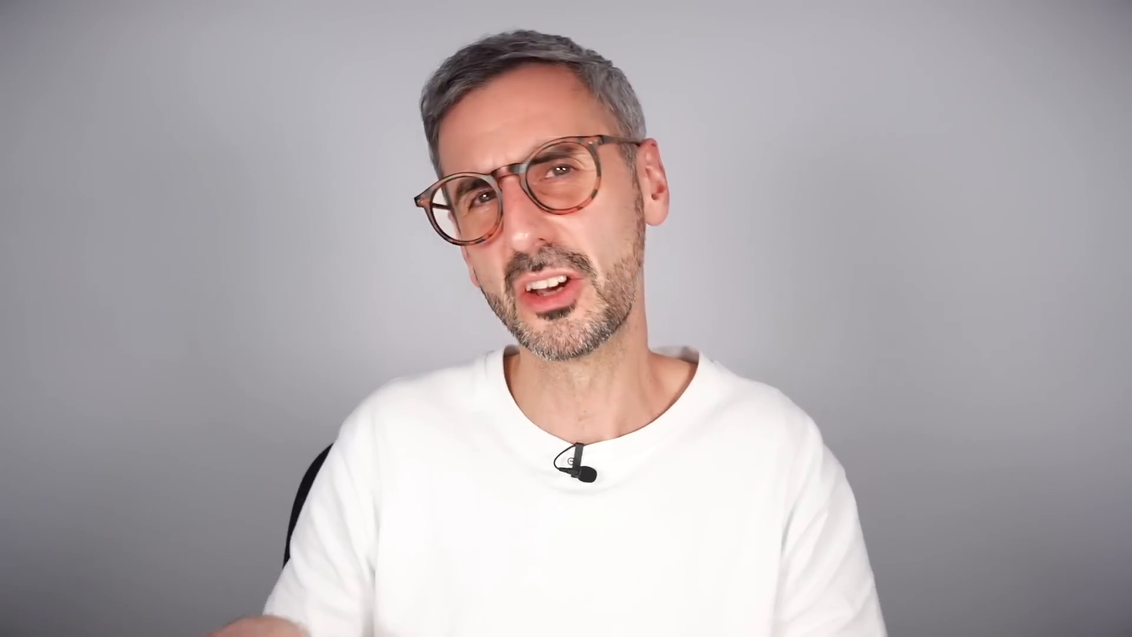
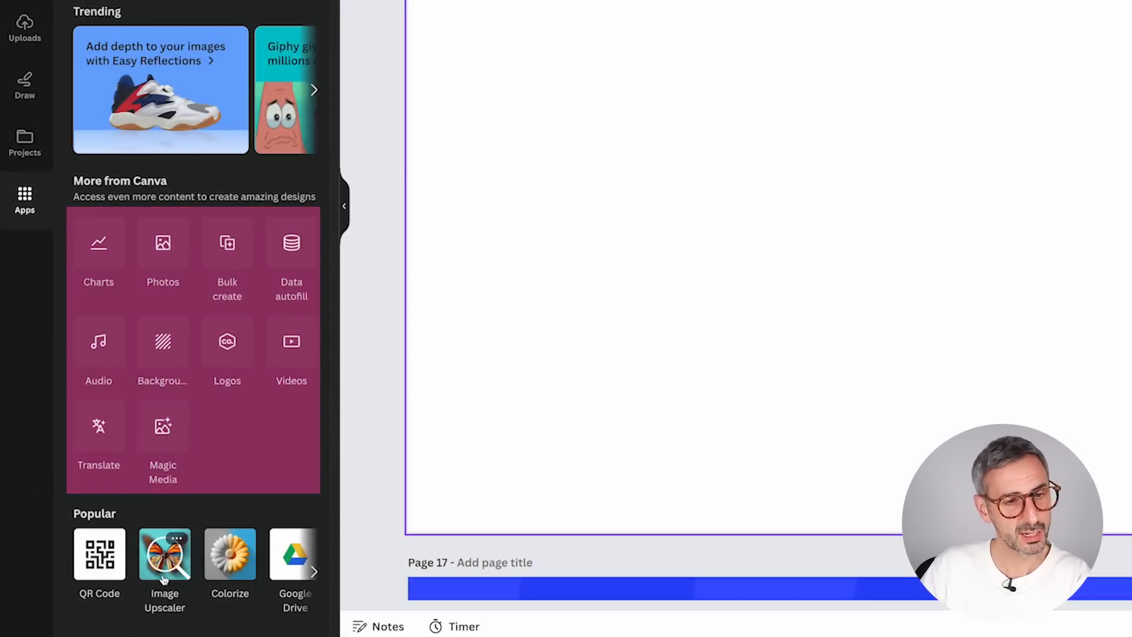
- Open the Magic Media app, look at its video and image modes, and switch to graphics generation
scroll(147, 354, down, 1)
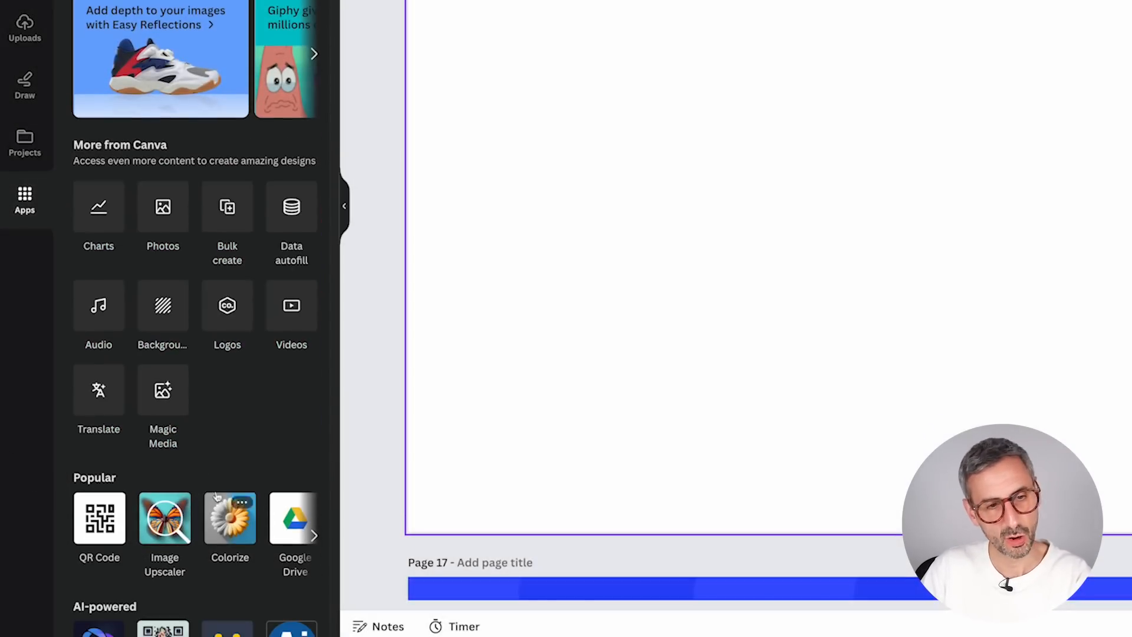
click(161, 397)
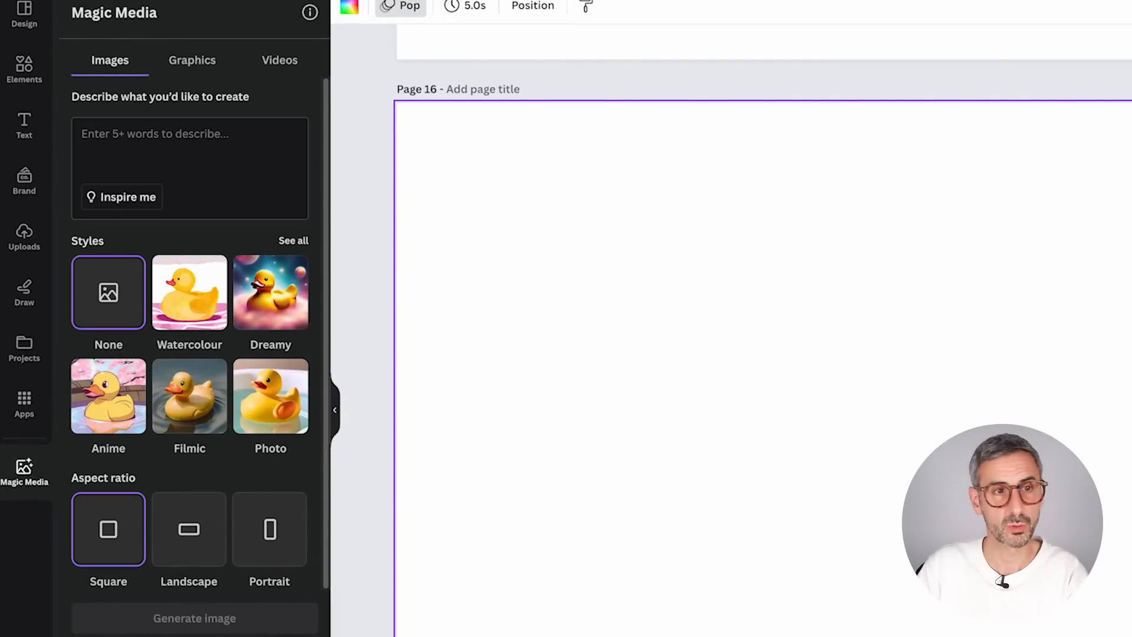
click(283, 61)
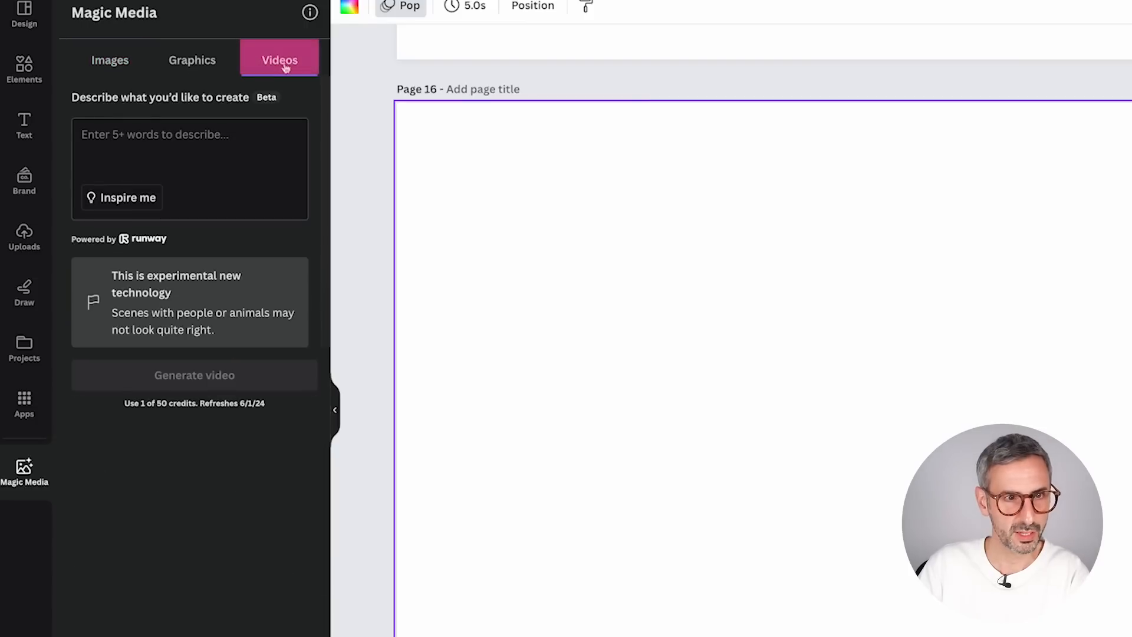
click(115, 60)
click(181, 66)
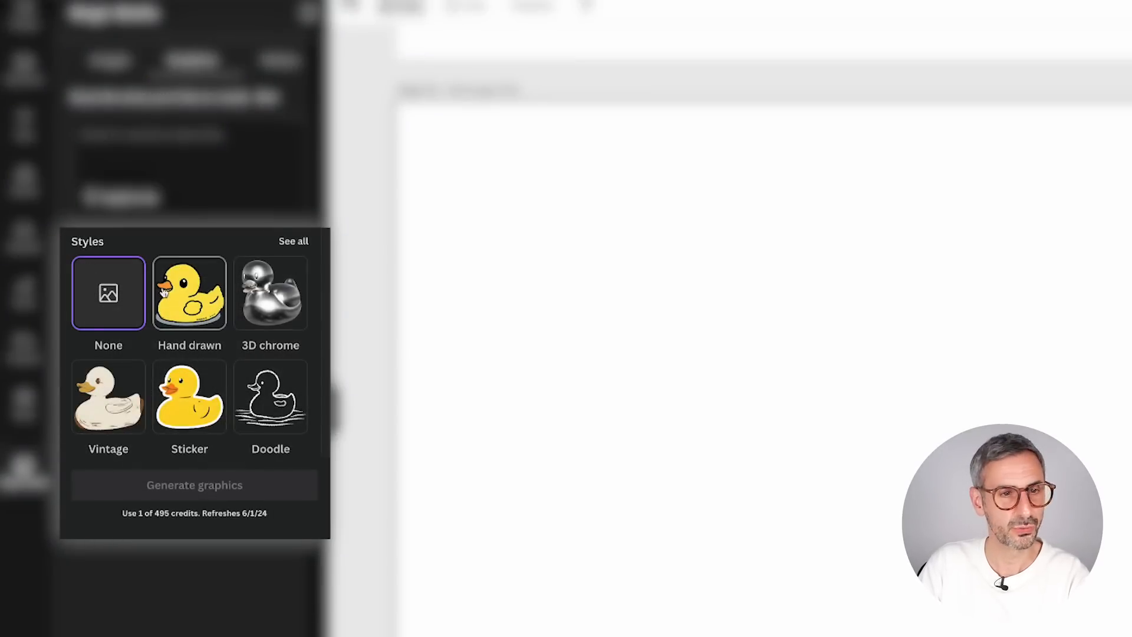
- Review the full list of graphic styles, and generate graphics for the prompt "pine tree" in the Sticker style
click(301, 243)
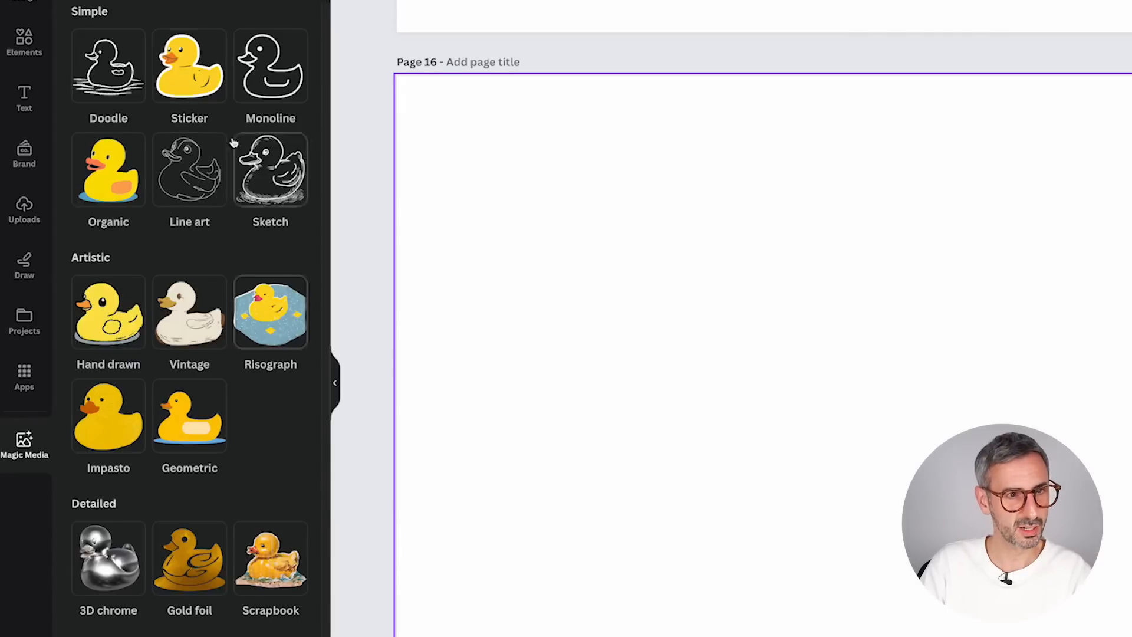
click(78, 24)
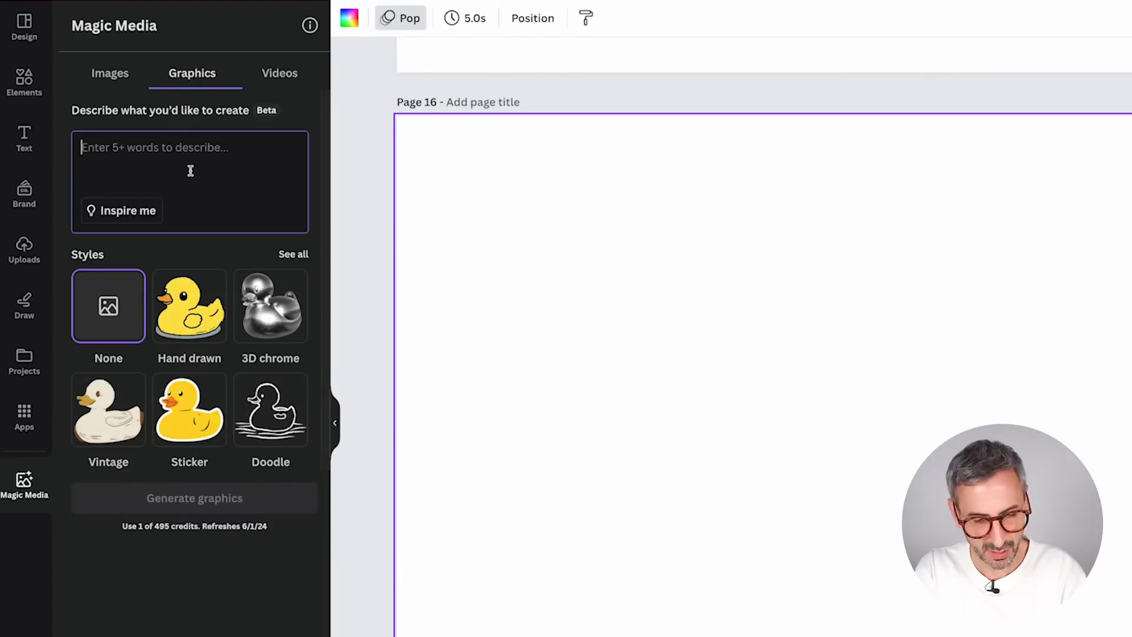
text(pine tree)
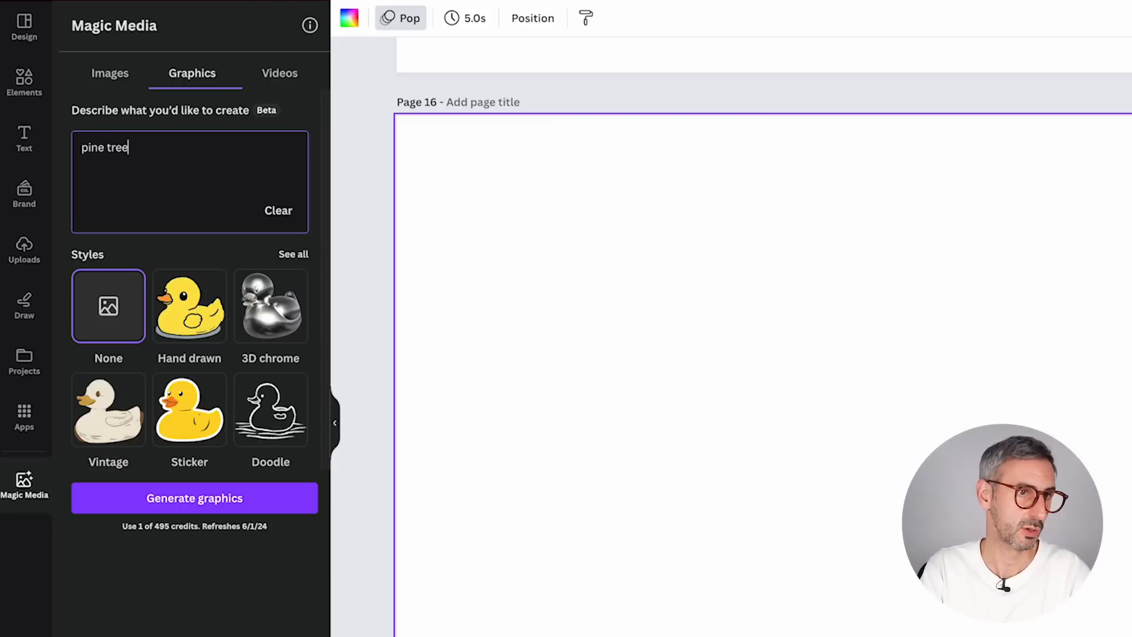
click(190, 437)
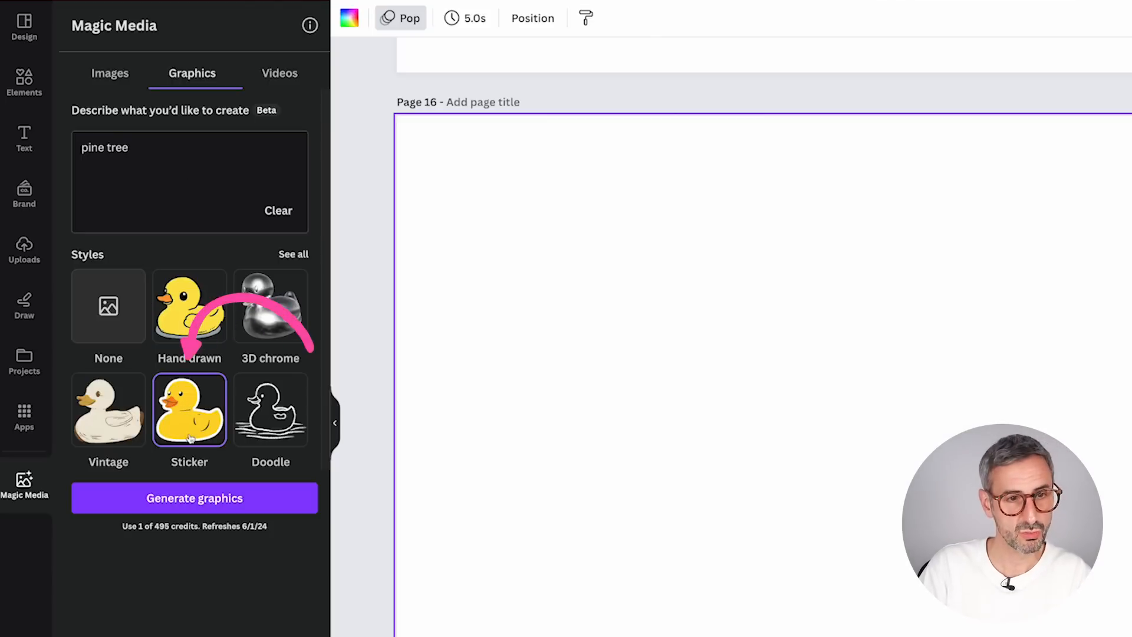
click(206, 499)
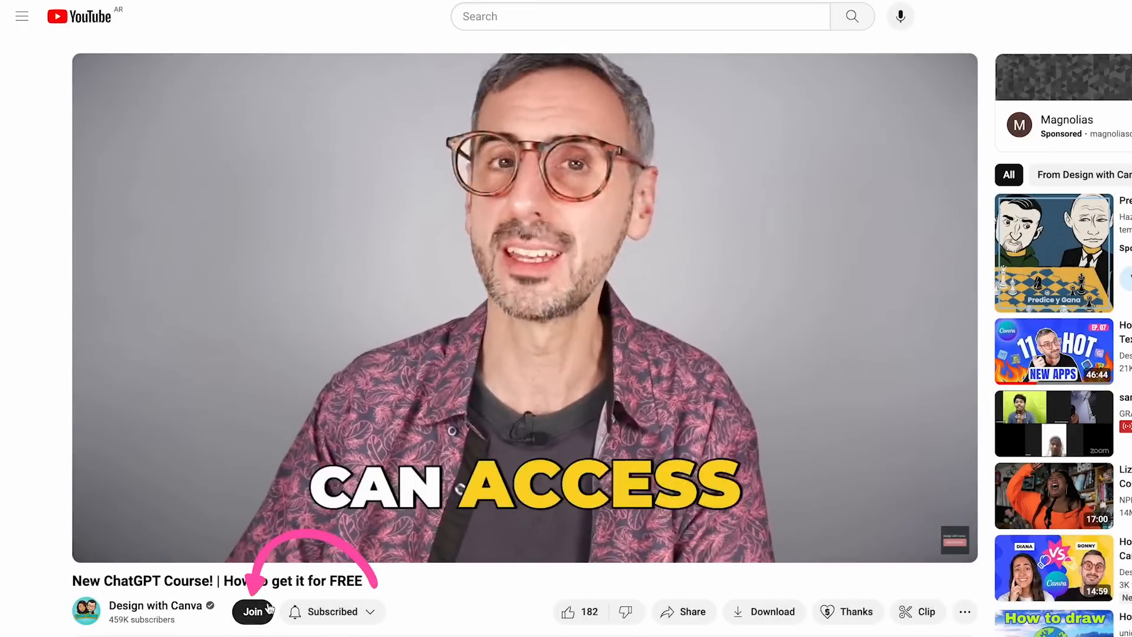
- Switch to YouTube to view the Design with Canva channel membership and browse the RonDi-Ship Member Updates playlist
click(267, 610)
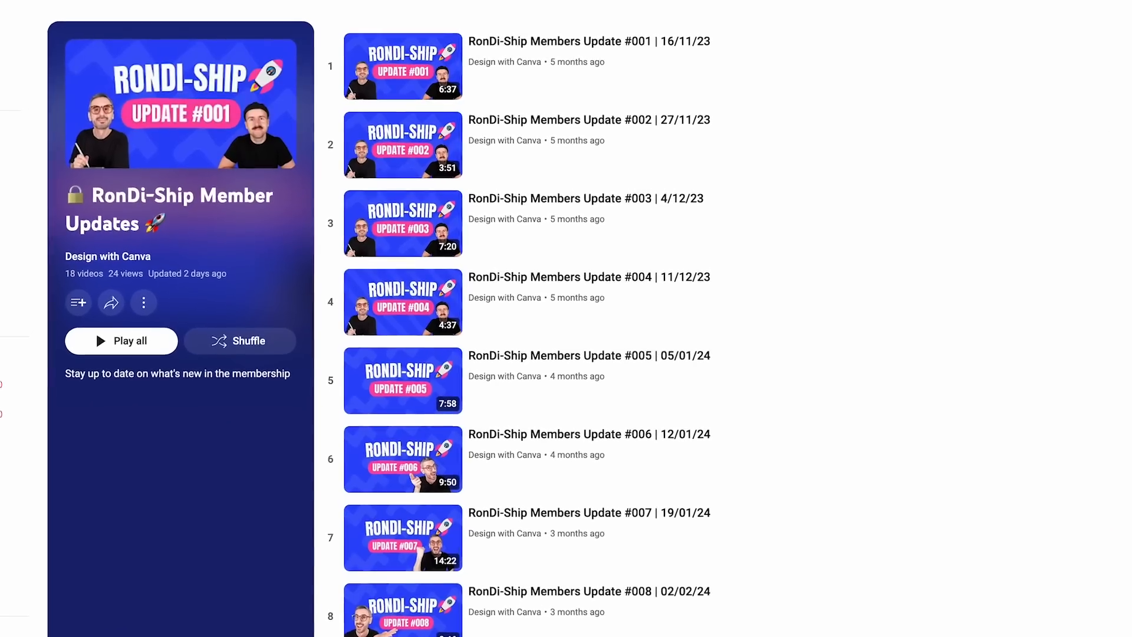
scroll(531, 331, down, 5)
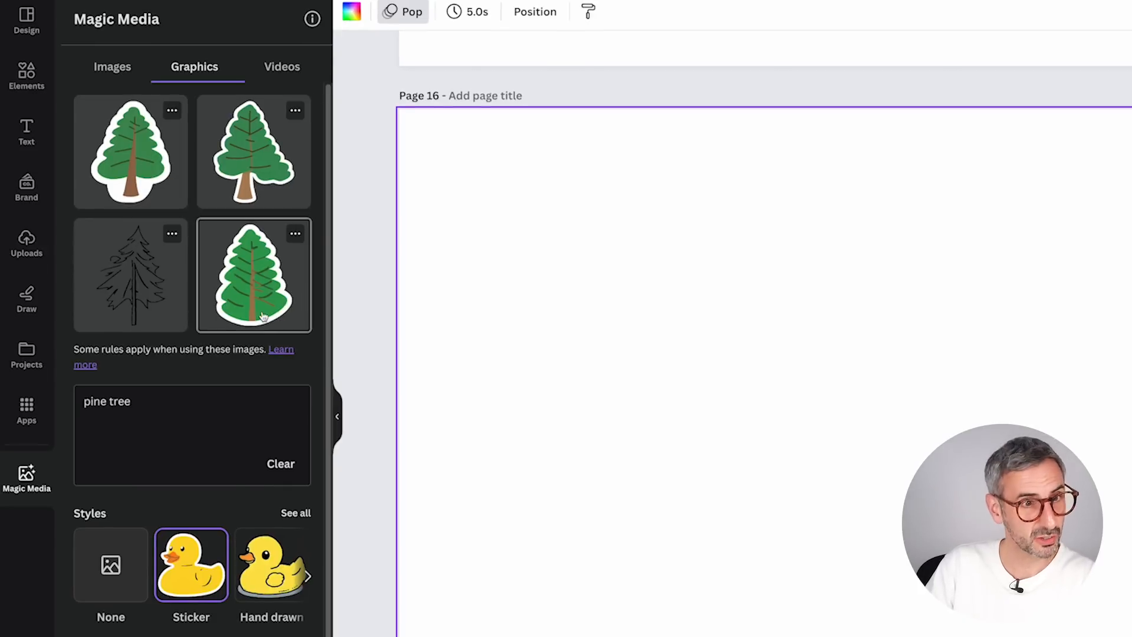
- Add the first generated pine tree sticker to page 16 and set the page background to pale pink
click(121, 189)
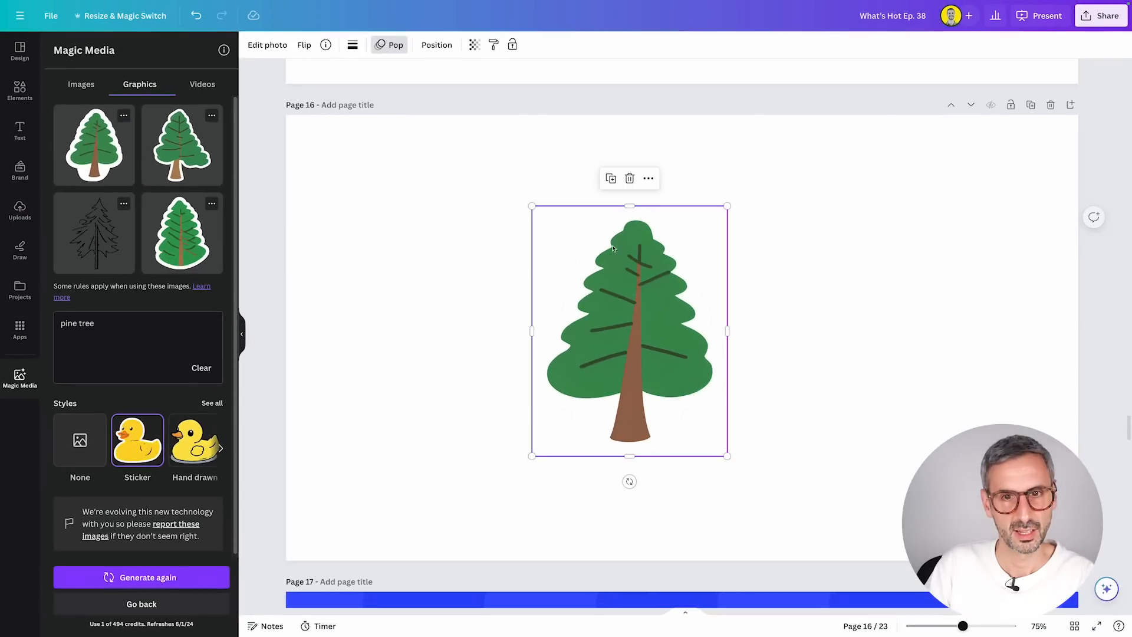
click(457, 286)
click(251, 44)
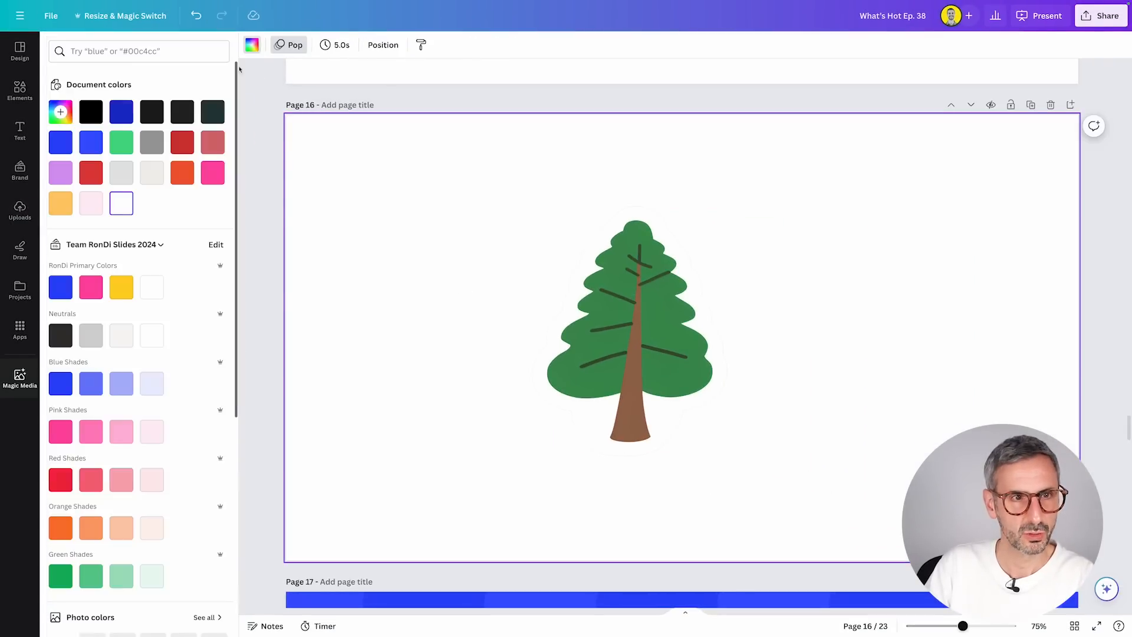
click(99, 207)
click(629, 215)
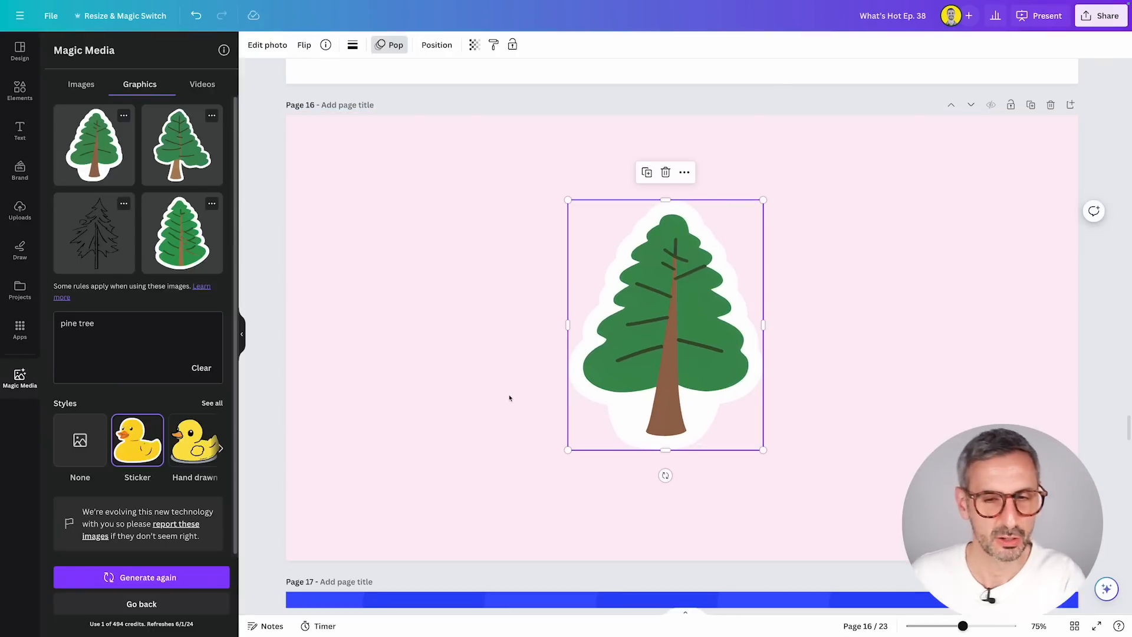
- Examine the photo editing options offered for the pine tree sticker on page 16
click(808, 245)
click(615, 301)
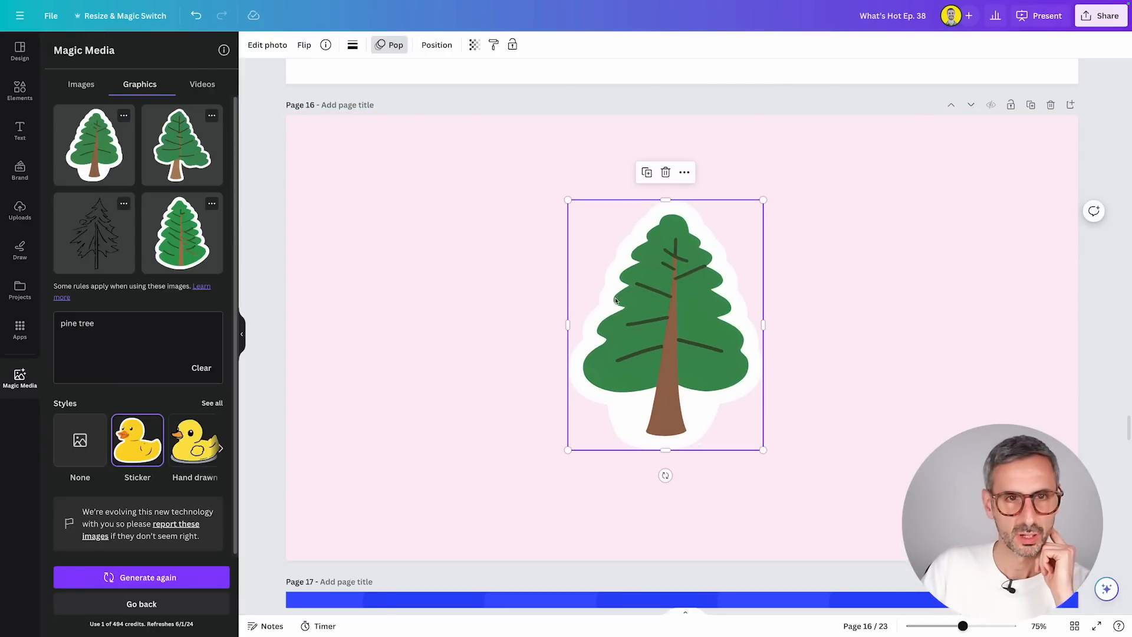
click(266, 46)
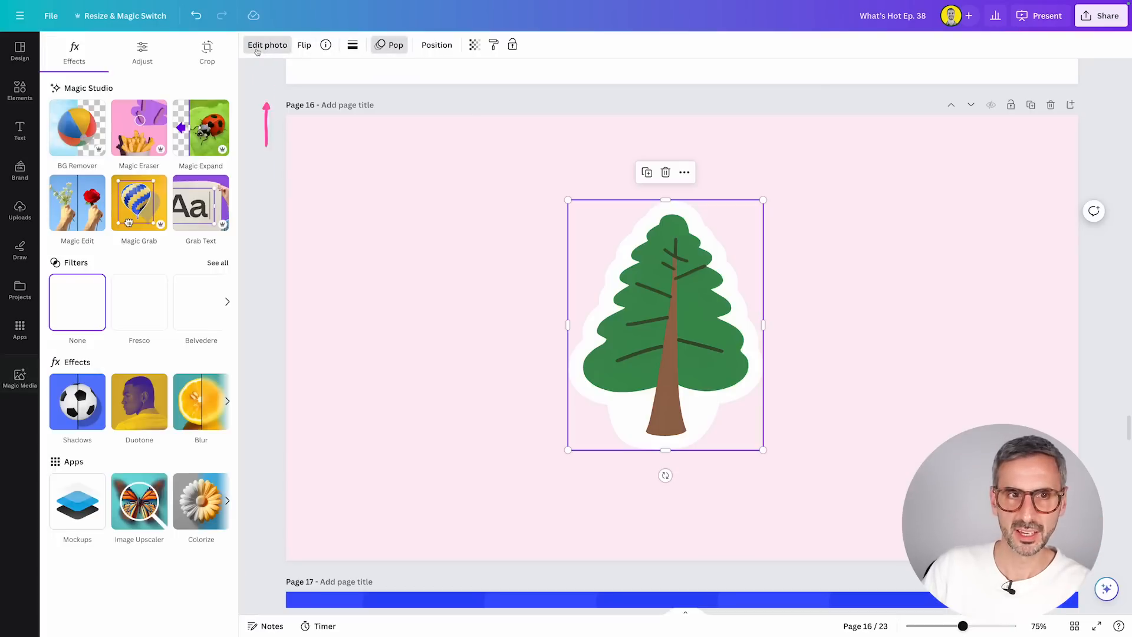
click(842, 283)
click(683, 304)
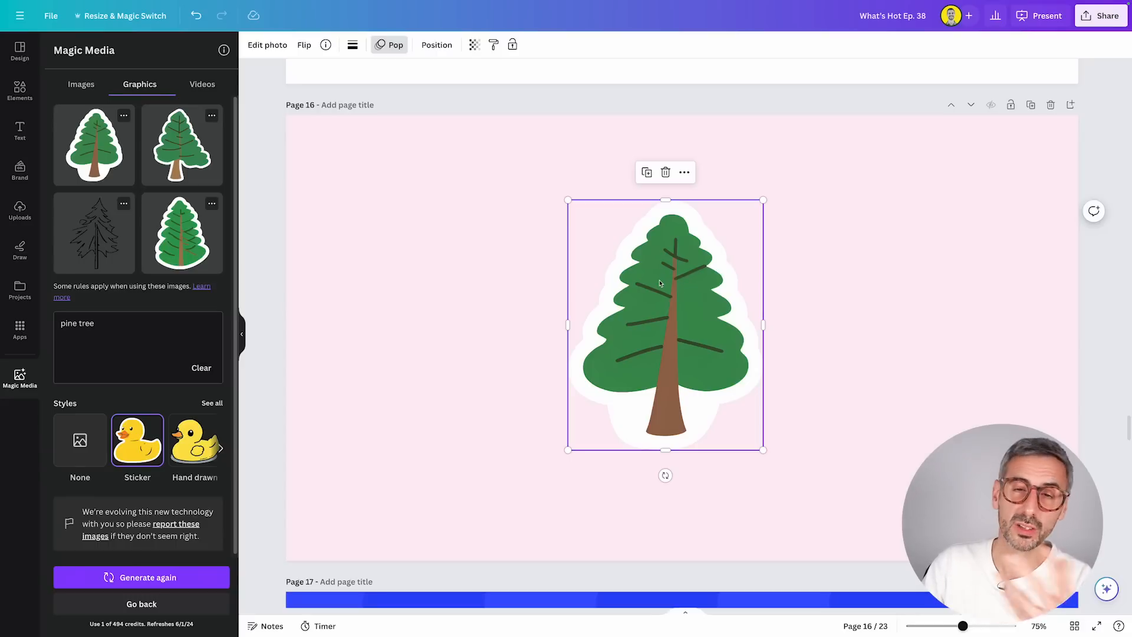
click(267, 45)
key(Escape)
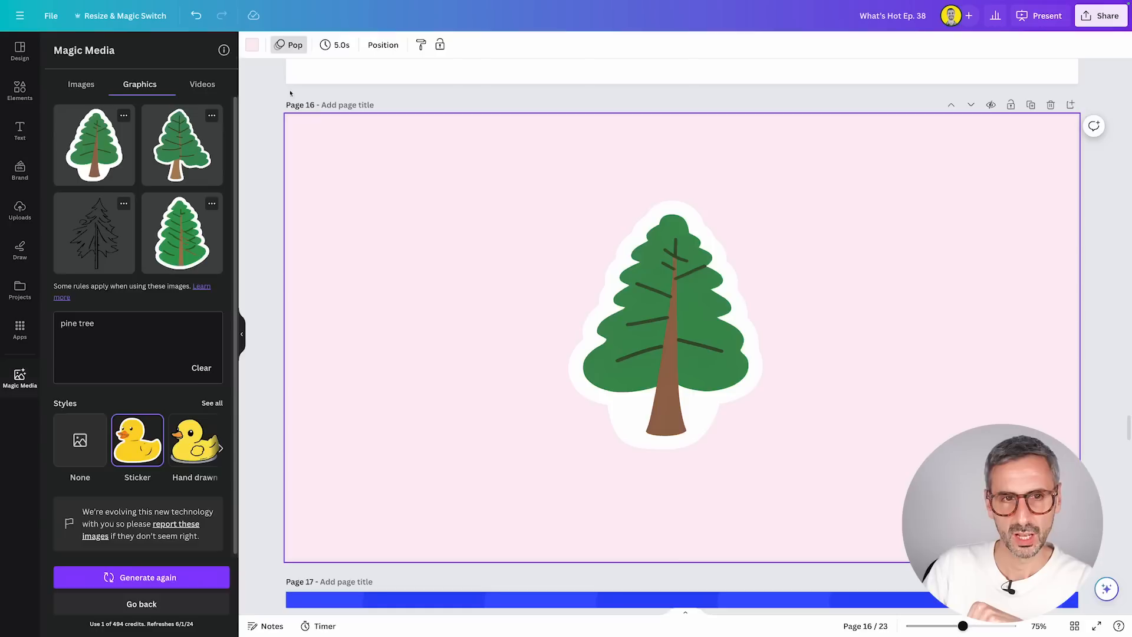
click(660, 273)
click(268, 47)
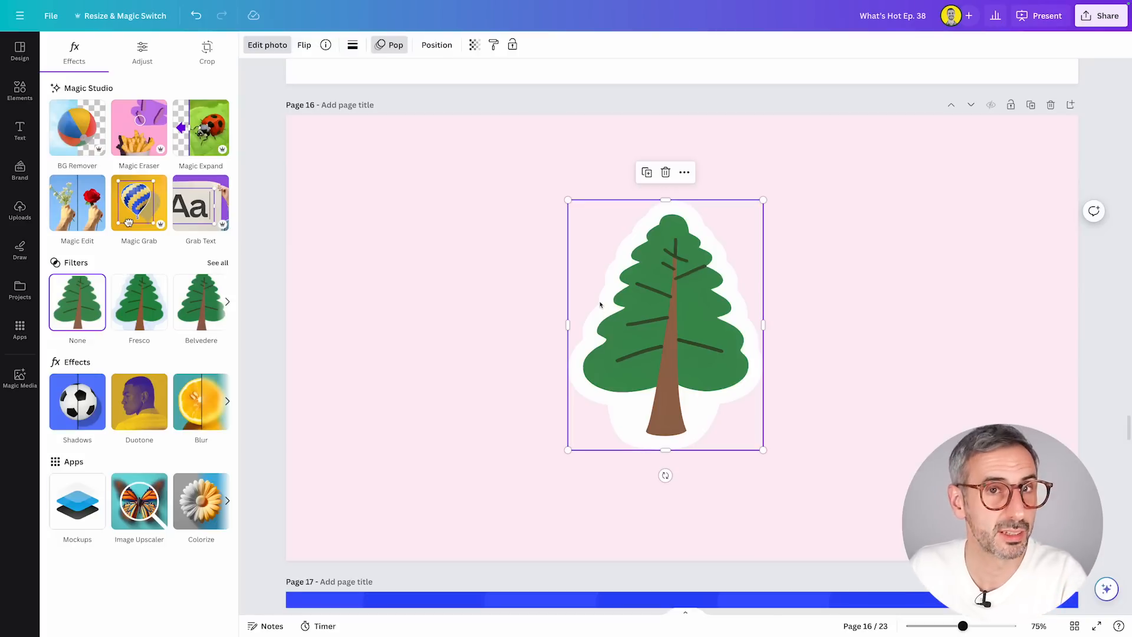
click(475, 371)
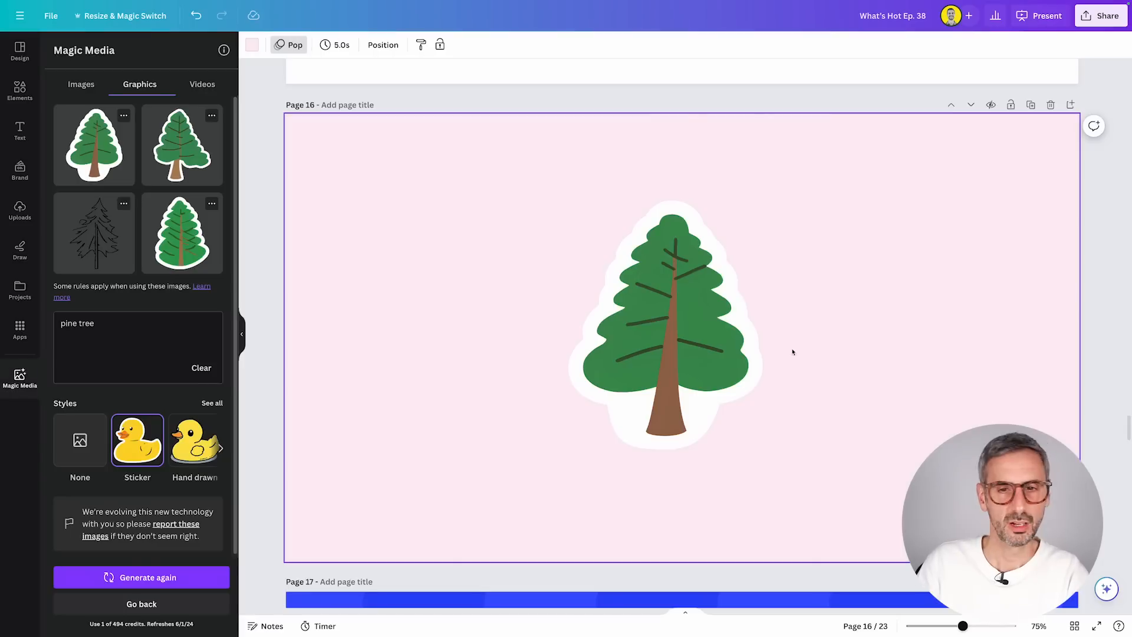
- Move the pine tree into the page's left half and generate new graphics for "vintage cassette player" in the 3D chrome style
drag(562, 308, 407, 296)
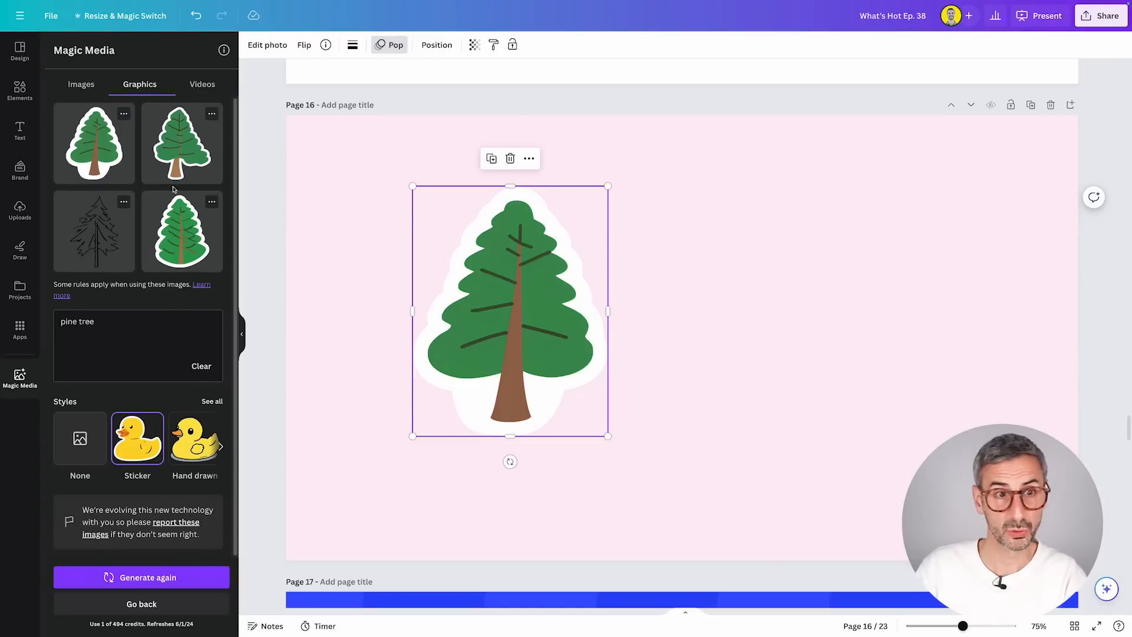
drag(184, 375, 39, 319)
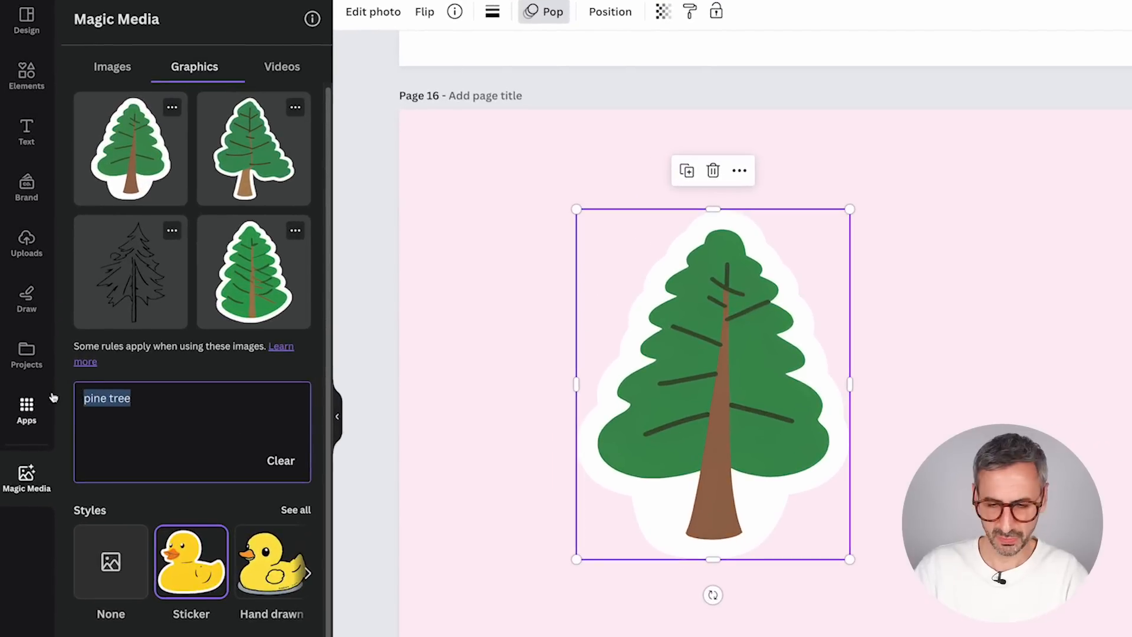
key(BackSpace)
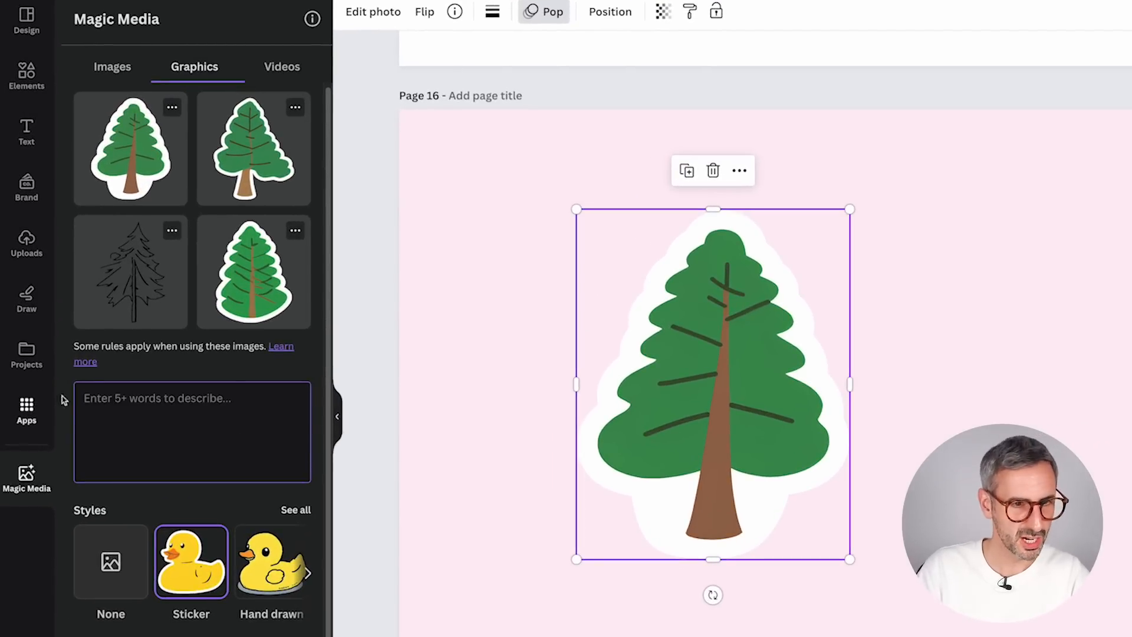
click(296, 510)
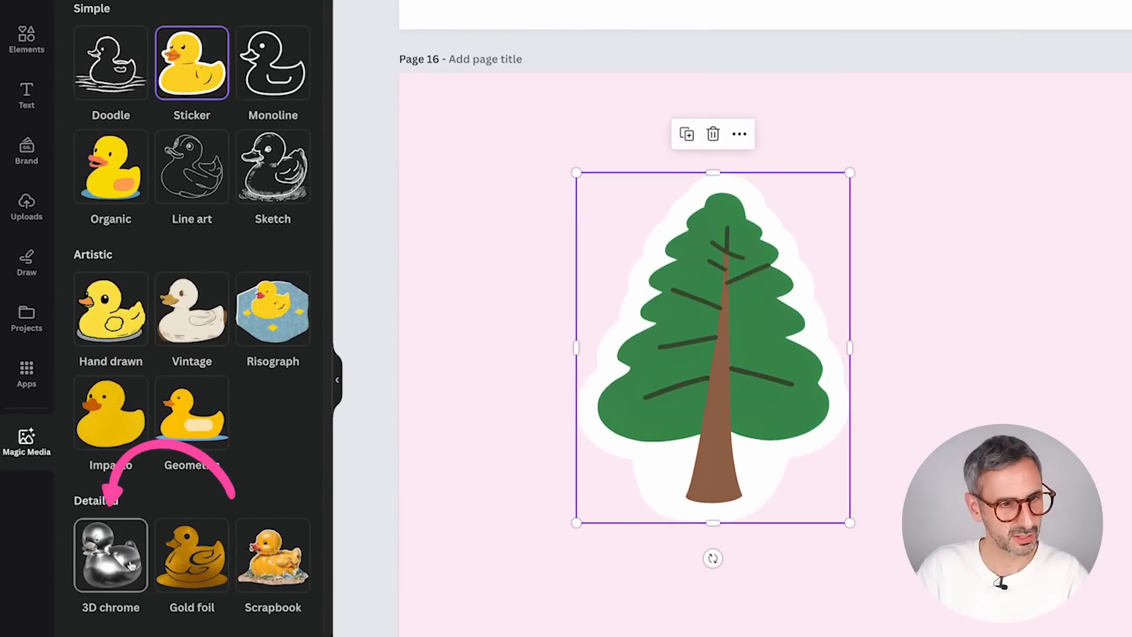
click(131, 565)
click(184, 415)
text(vintage cassette player)
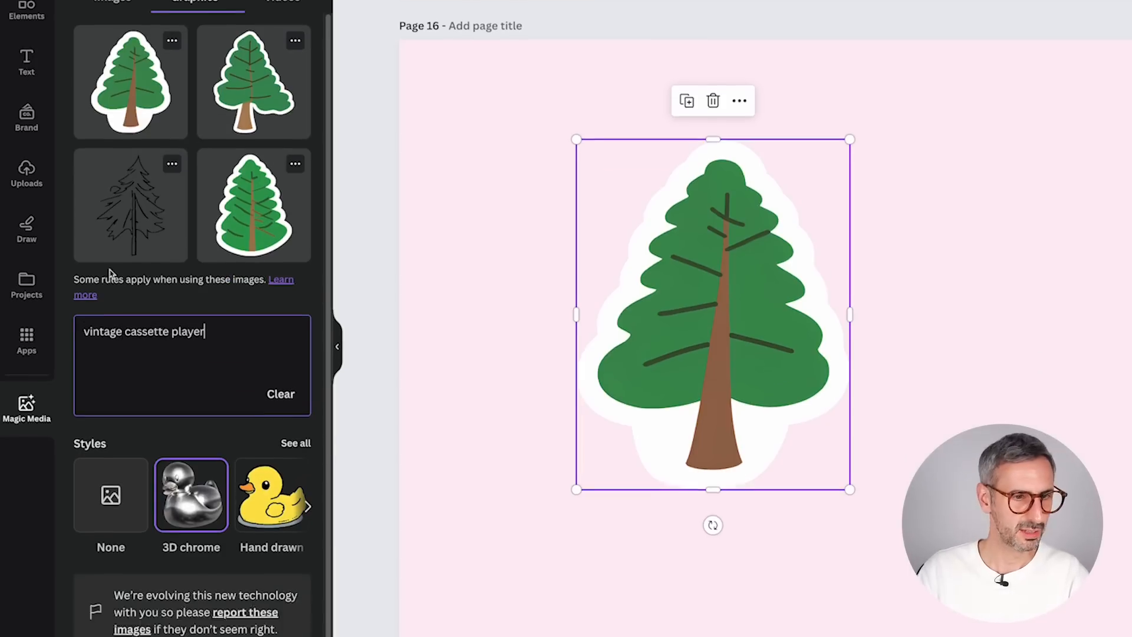
click(198, 582)
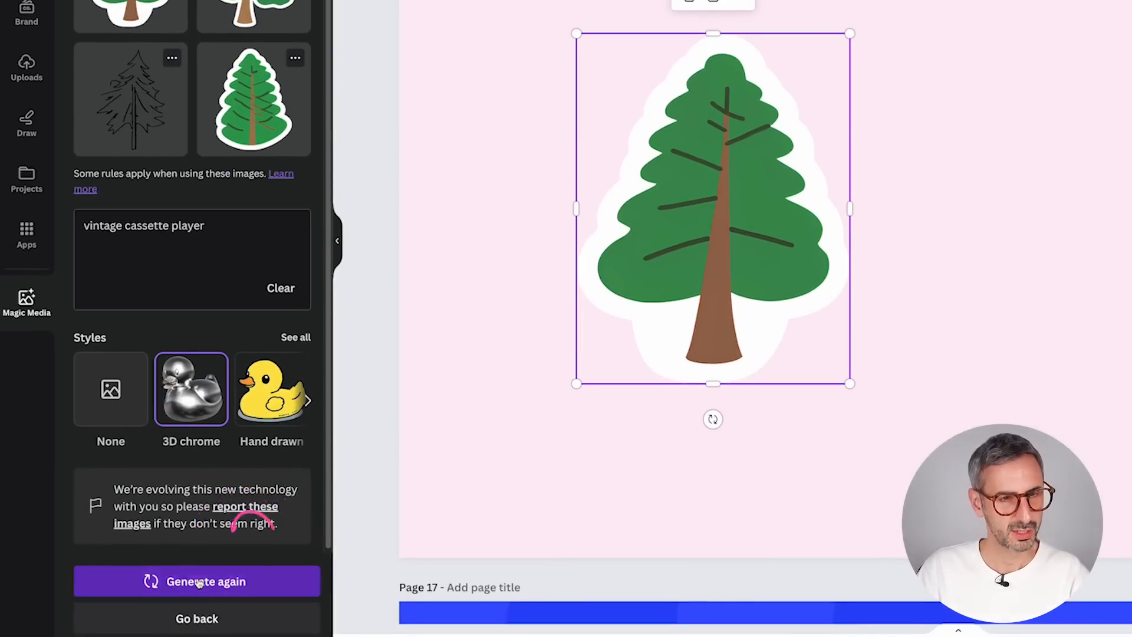
- Shrink the pine tree sticker, and add the second generated cassette player beside it at a reduced size
drag(608, 186, 579, 224)
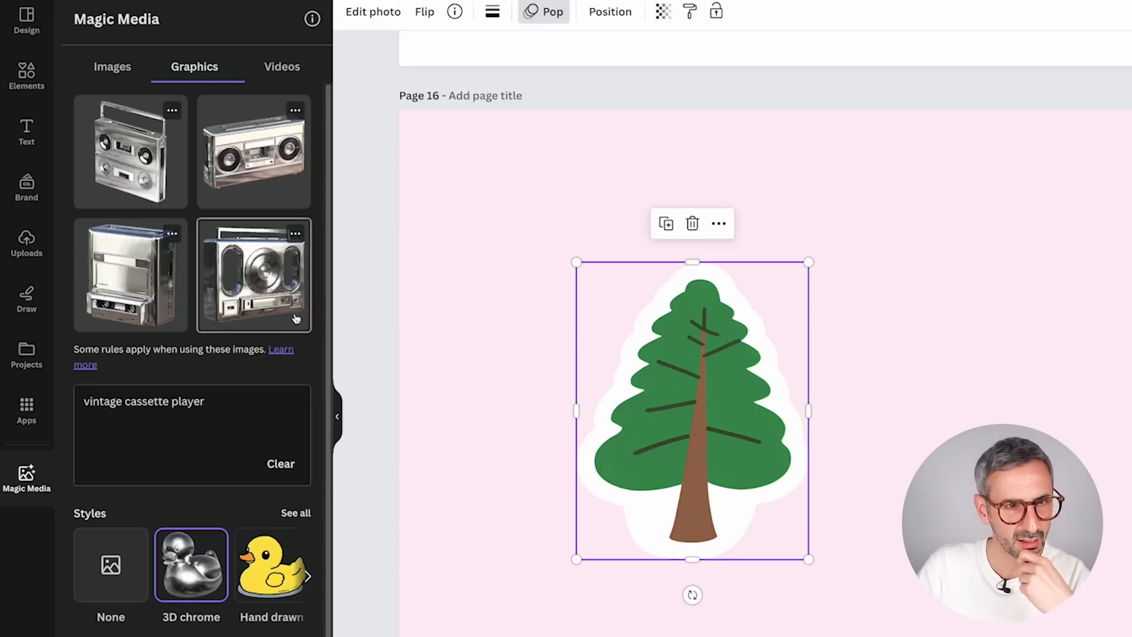
click(249, 168)
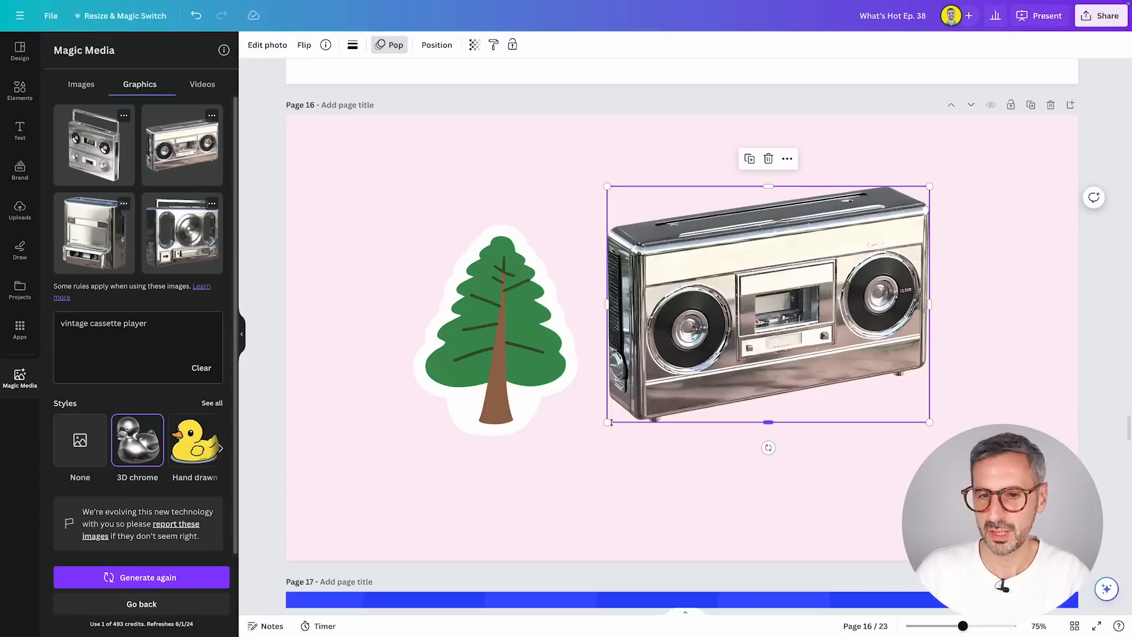
drag(608, 422, 708, 346)
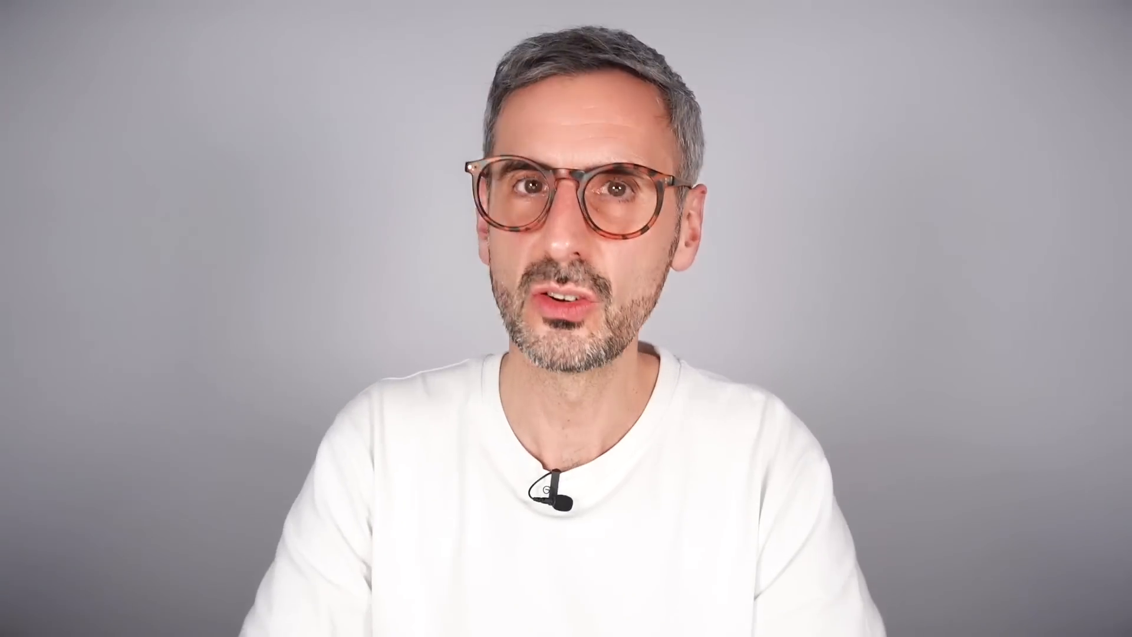
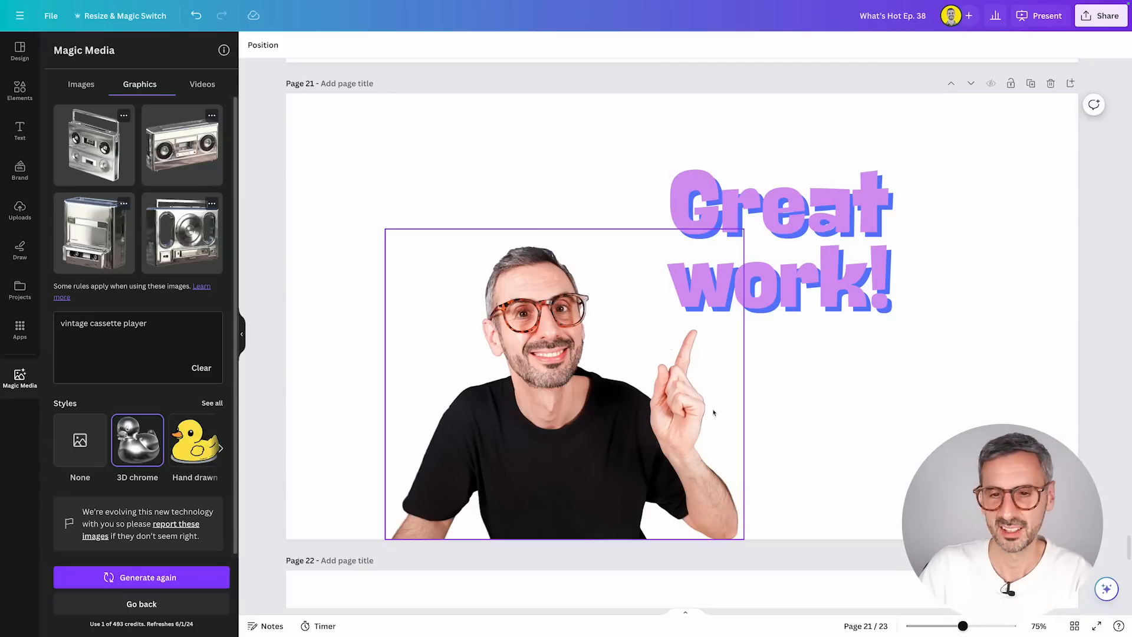
- Animate the man's photo on page 21 with the Baseline effect, playing only on enter
click(536, 302)
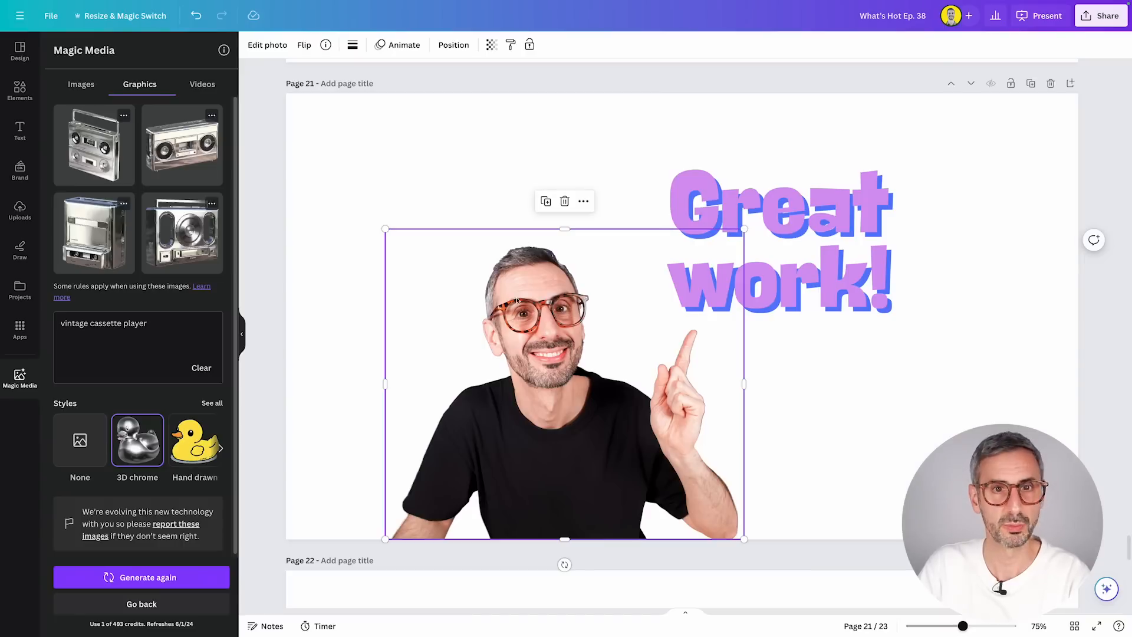
click(413, 47)
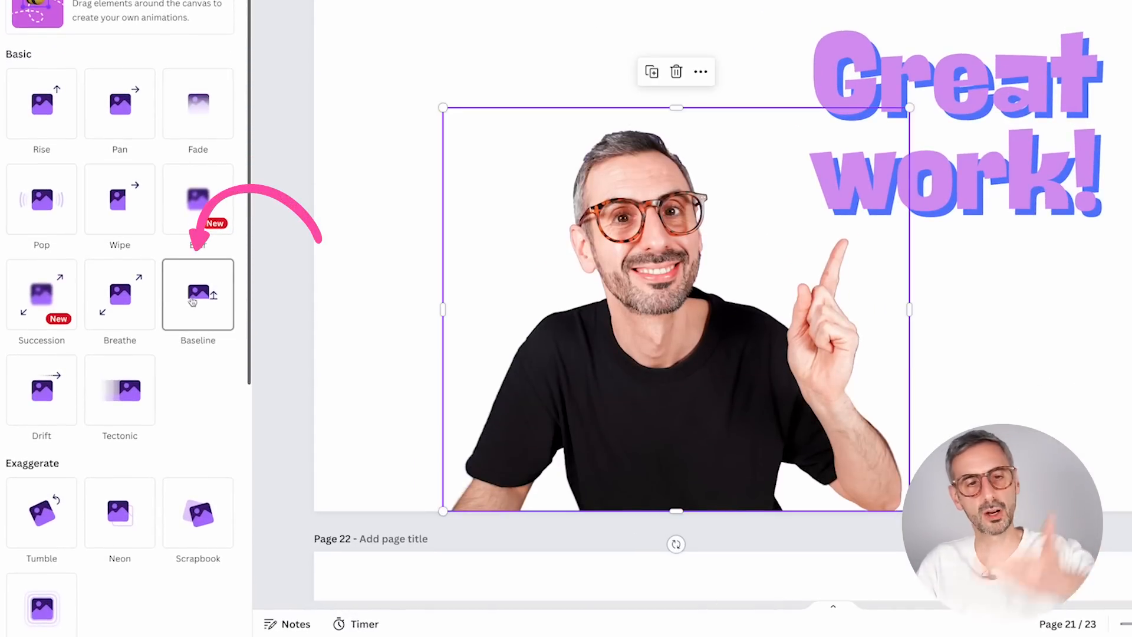
click(195, 328)
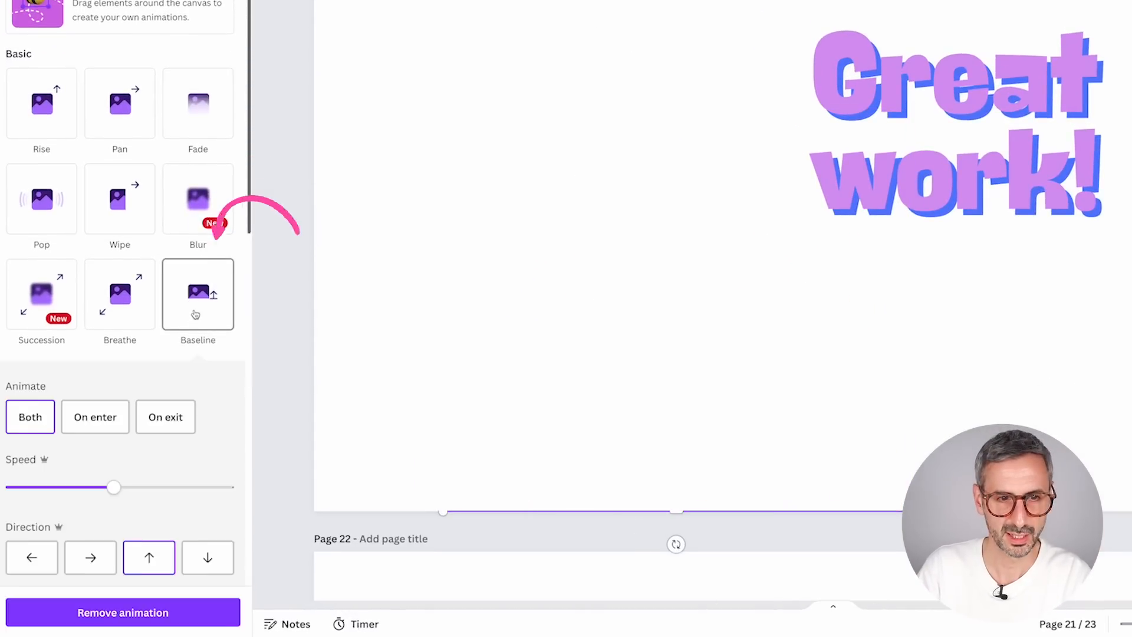
click(94, 399)
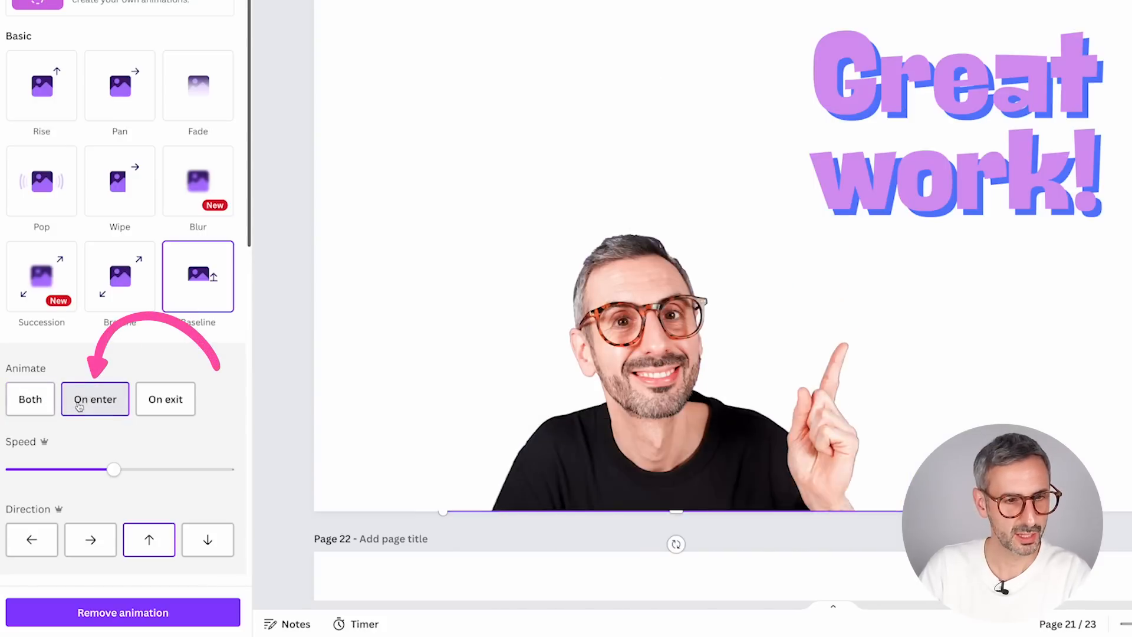
- Examine the "great work!" font combination in the text library
click(1092, 106)
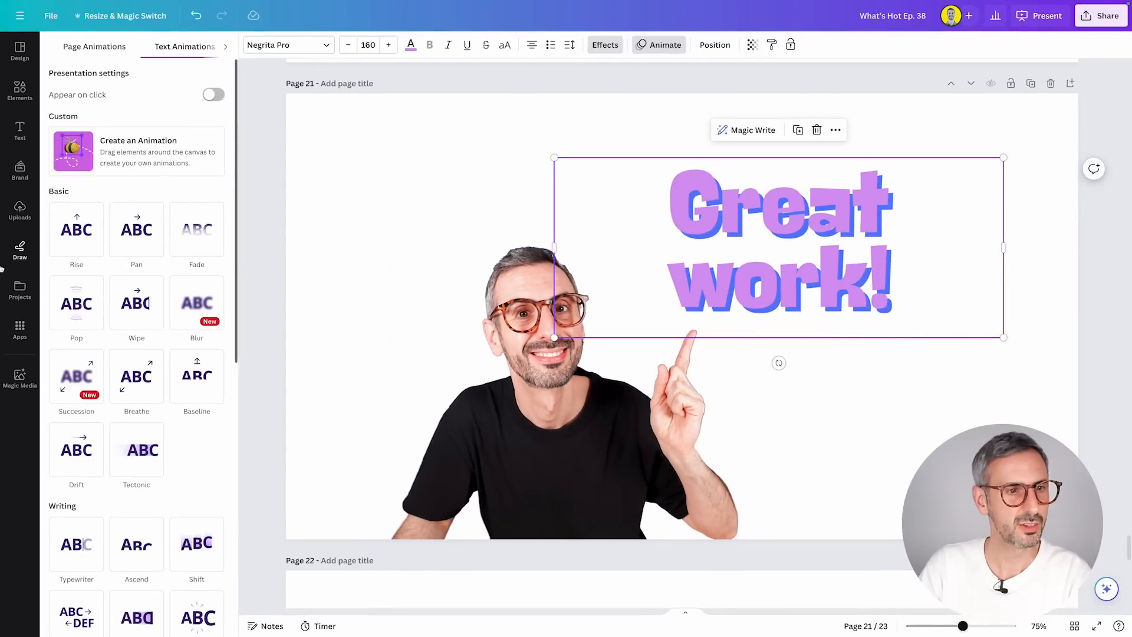
click(21, 129)
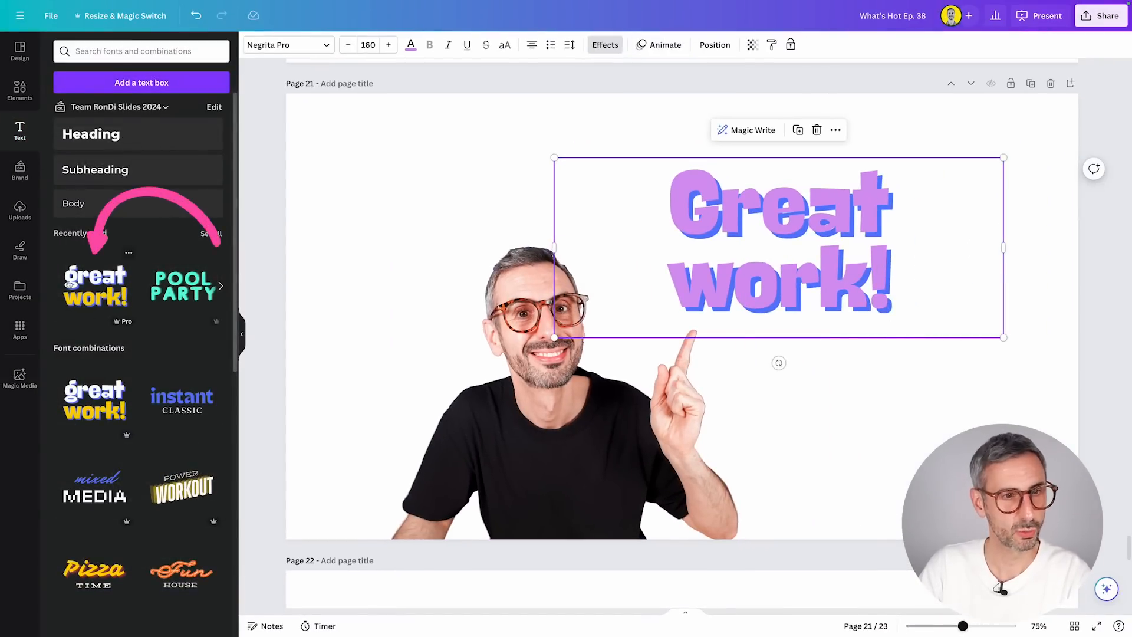
mouse_move(72, 399)
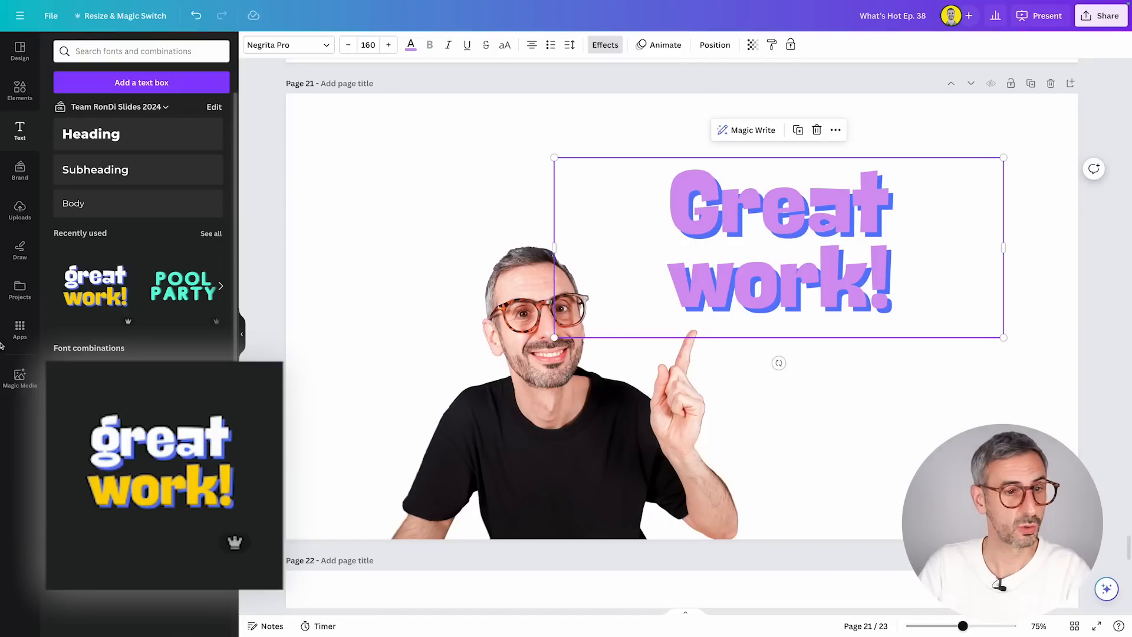
click(885, 425)
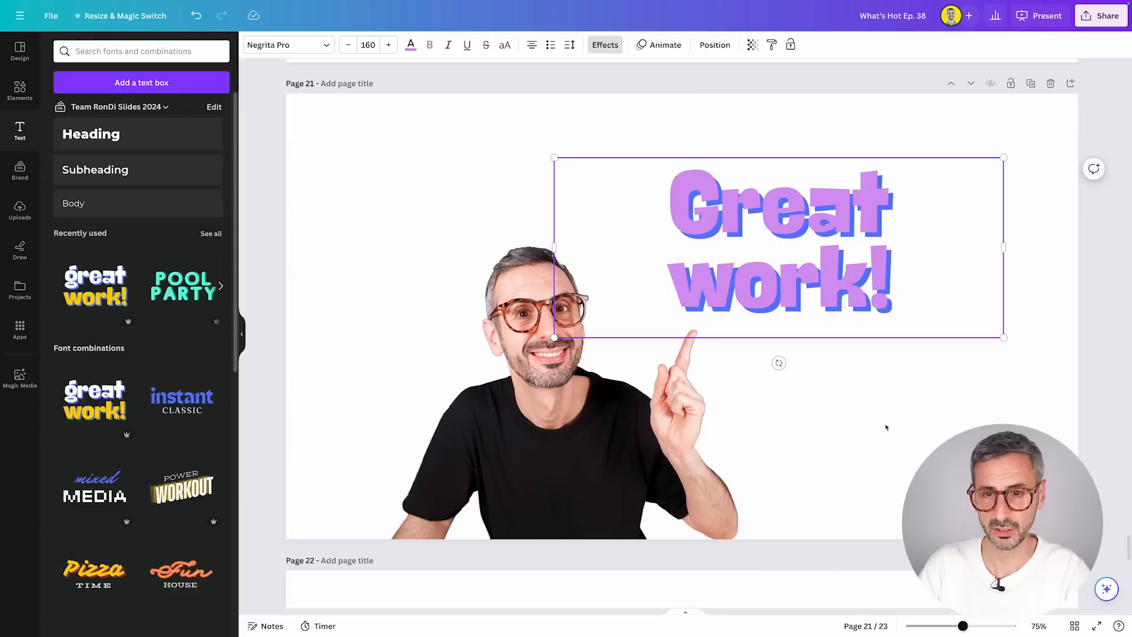
- Animate the "Great work!" text on page 21 with the Burst writing effect, playing only on enter
click(843, 273)
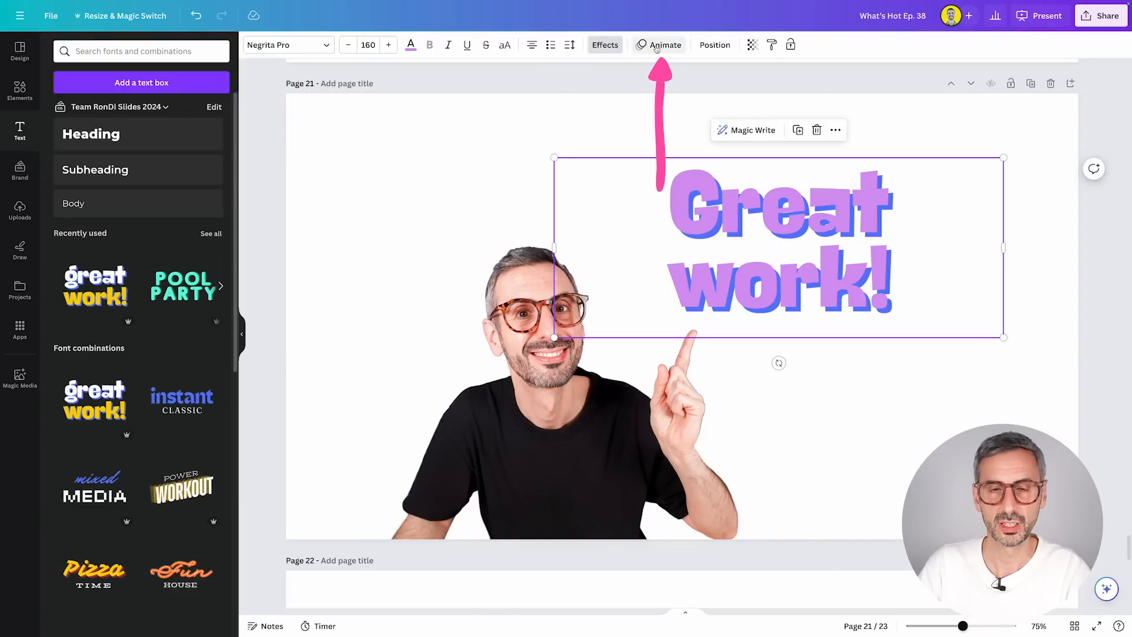
click(663, 48)
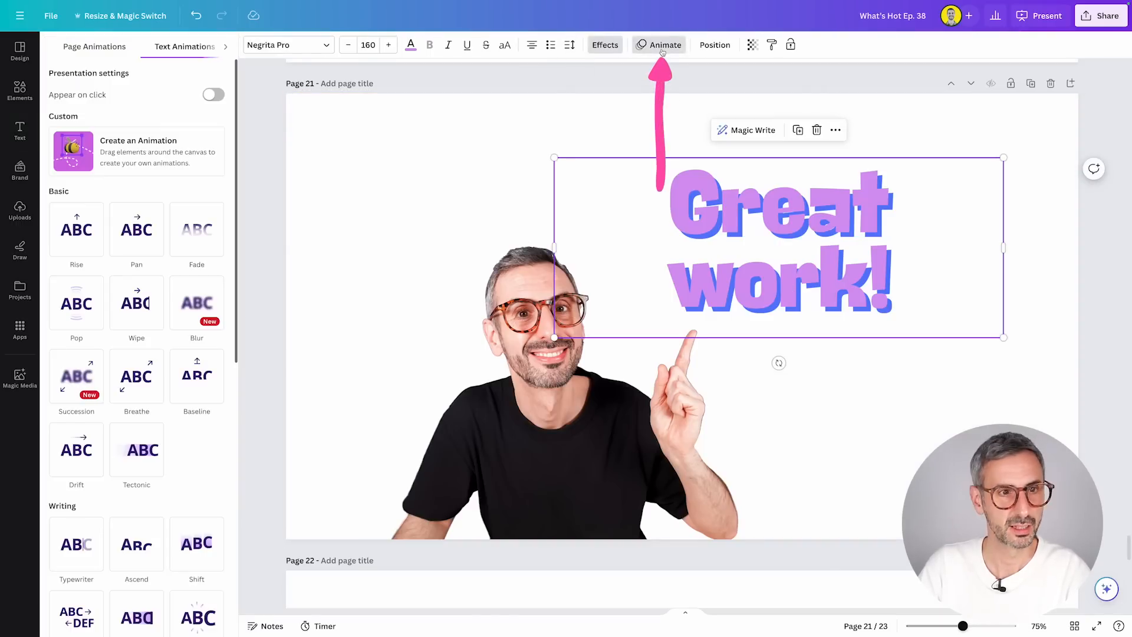
scroll(164, 400, down, 3)
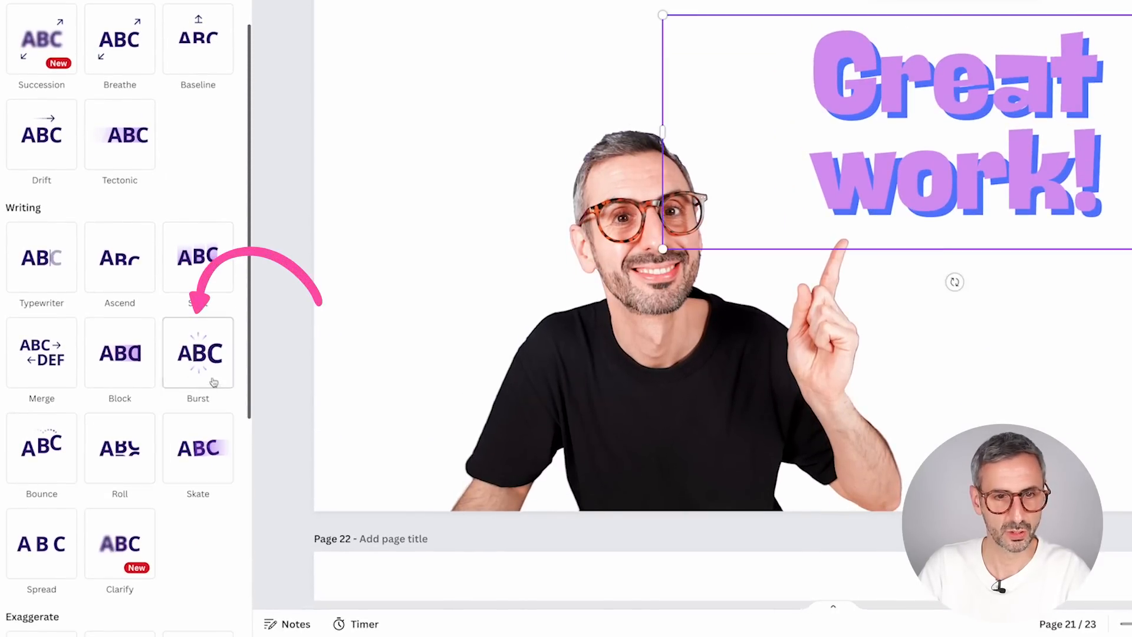
click(208, 373)
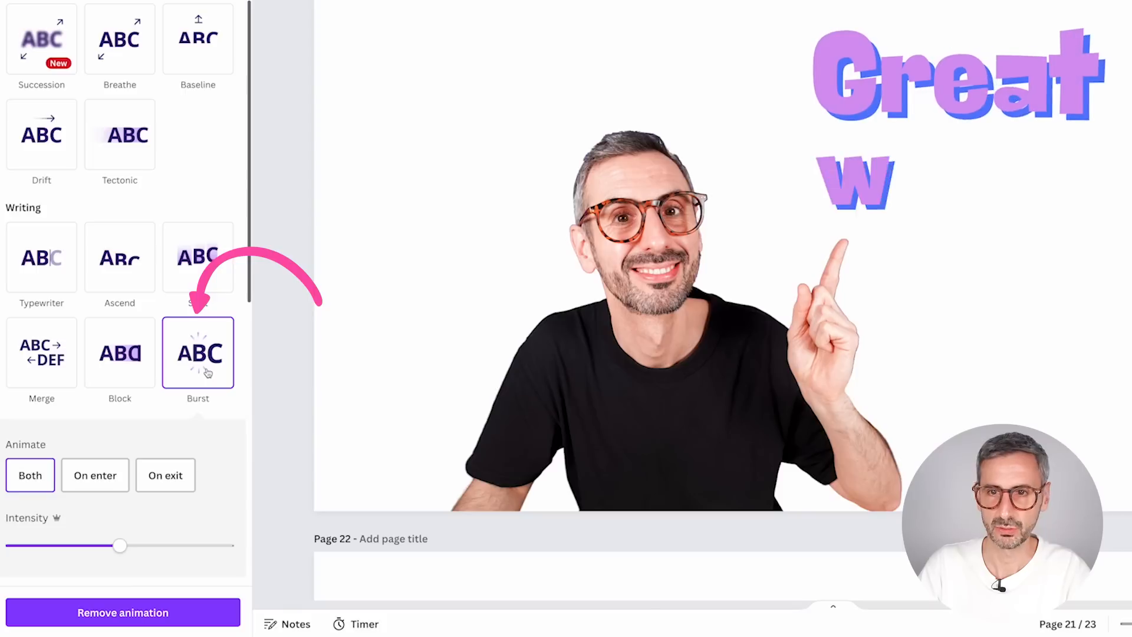
click(111, 481)
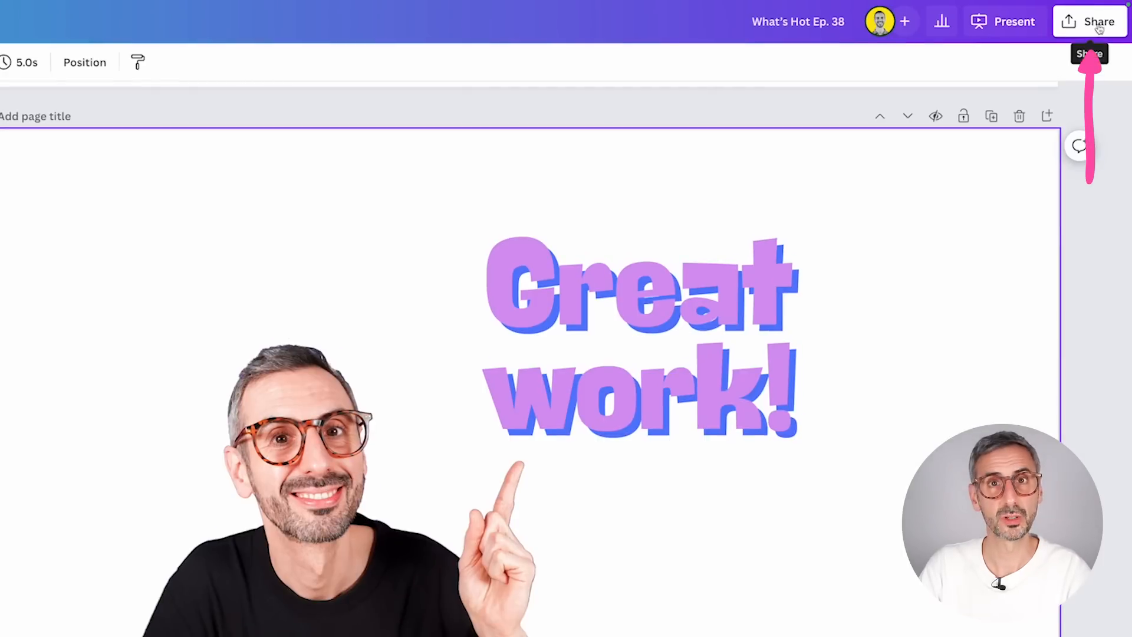
- Start a download of the design and limit it to page 21
click(1100, 24)
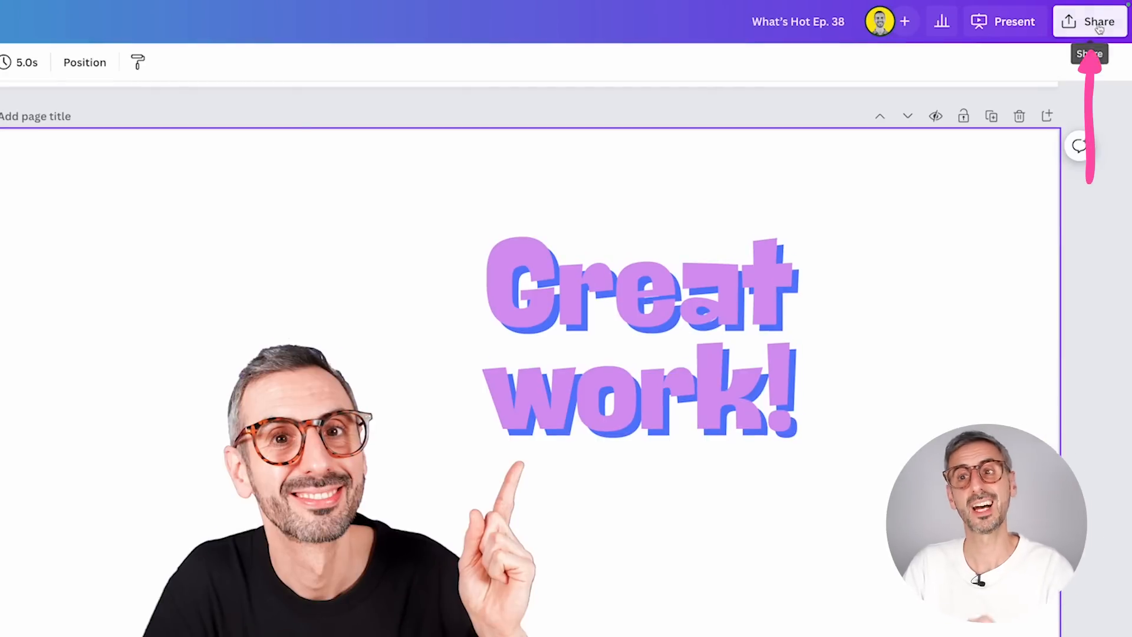
click(904, 412)
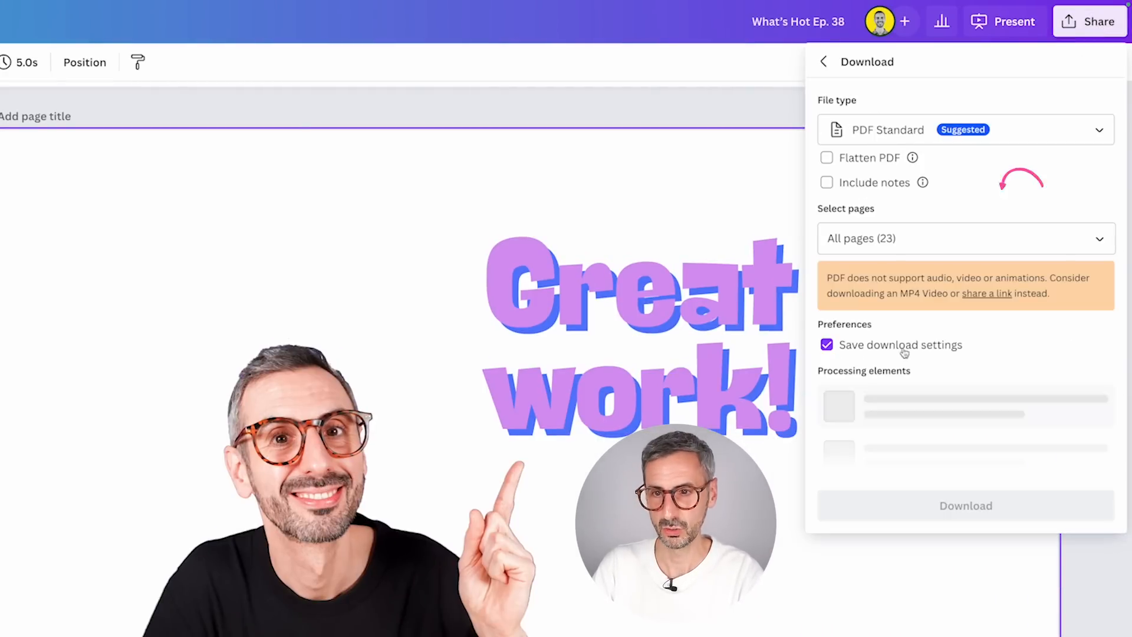
click(885, 240)
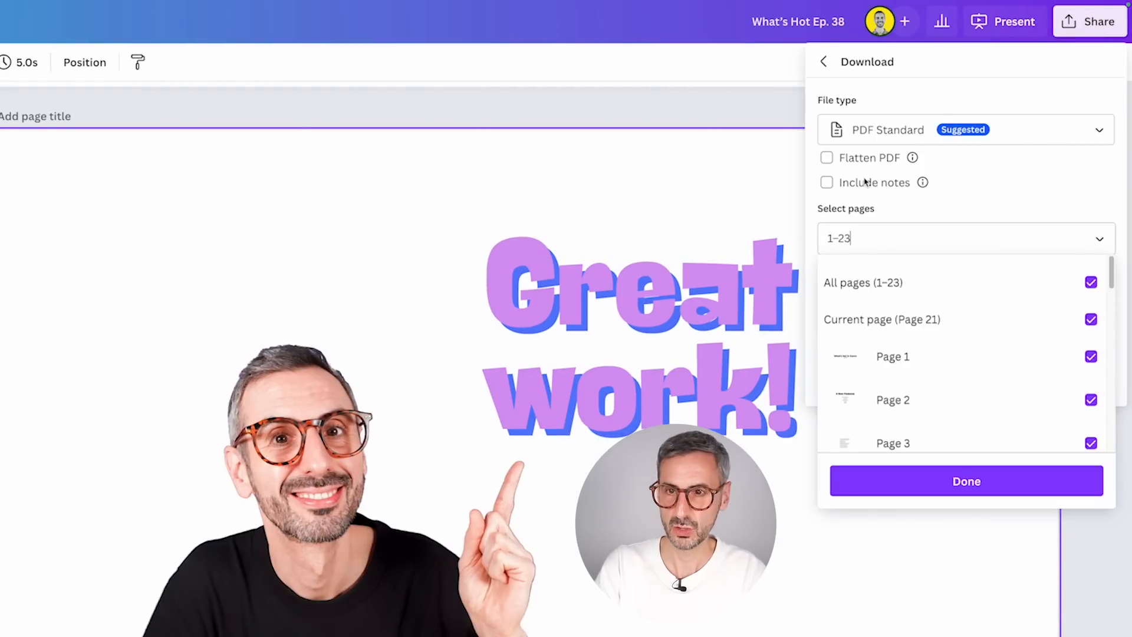
key(BackSpace)
key(BackSpace)
key(BackSpace)
key(BackSpace)
text(21)
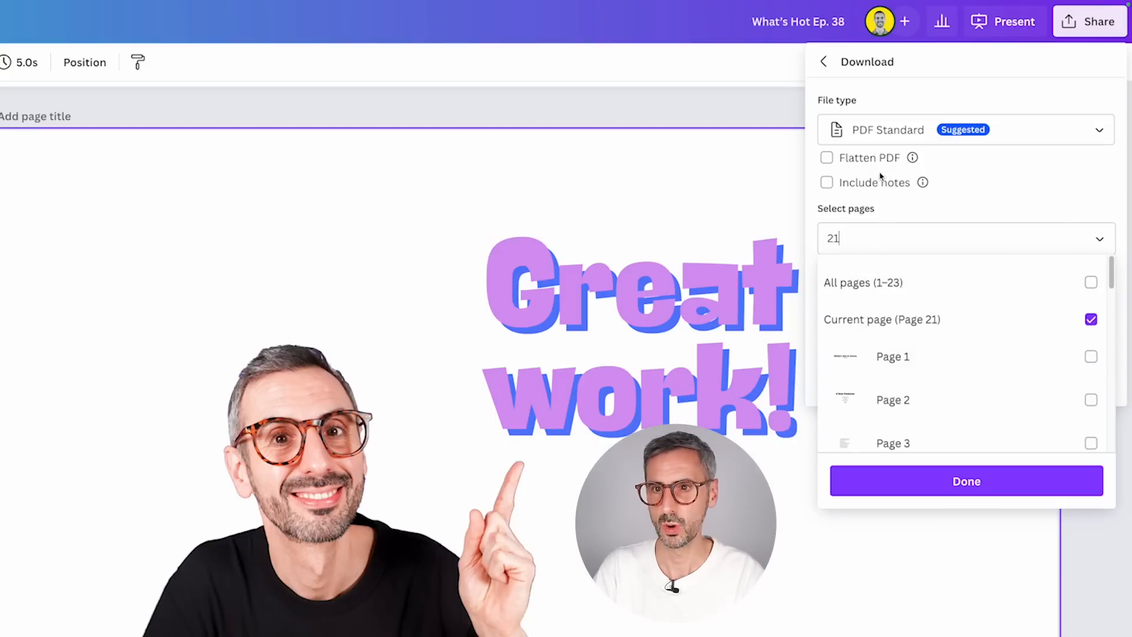
key(Return)
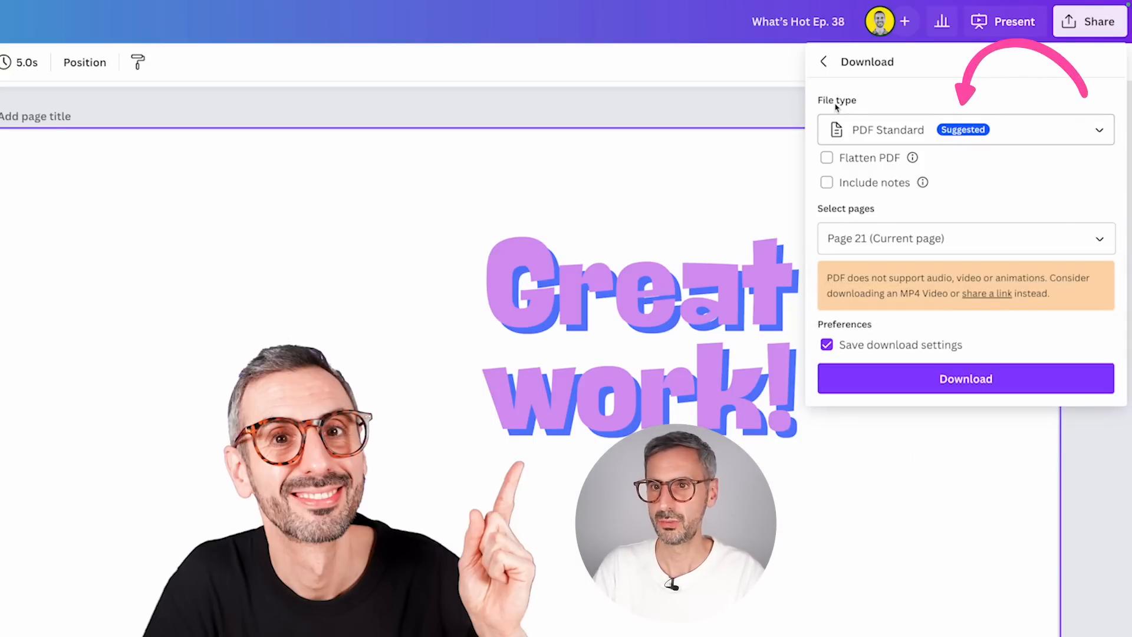
- Download the selected page as a GIF with a transparent background
click(858, 140)
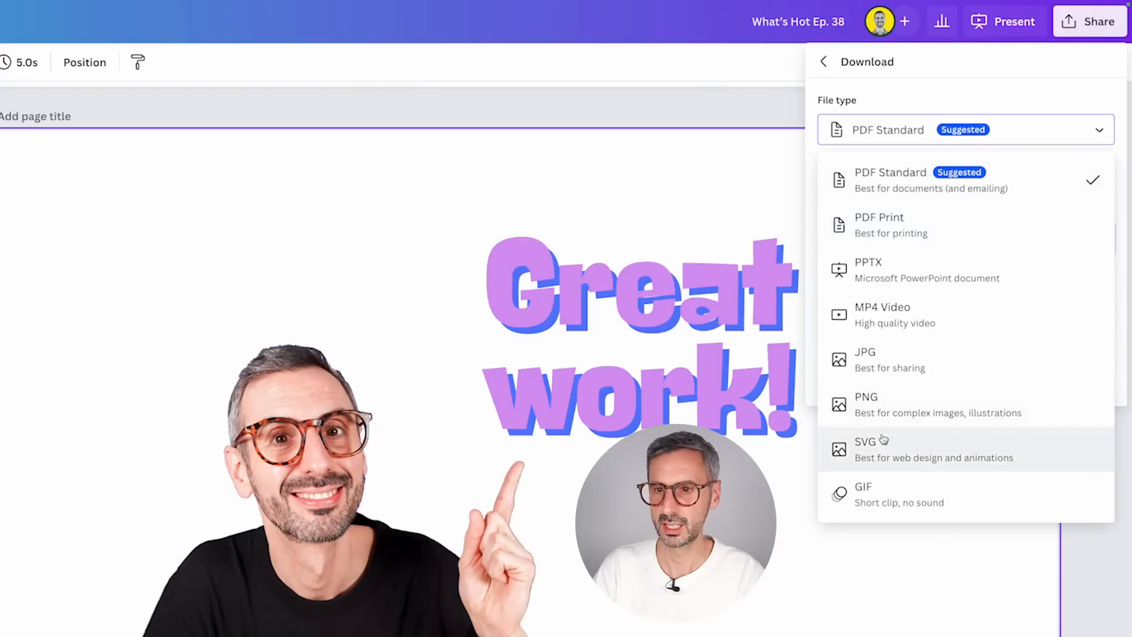
click(882, 490)
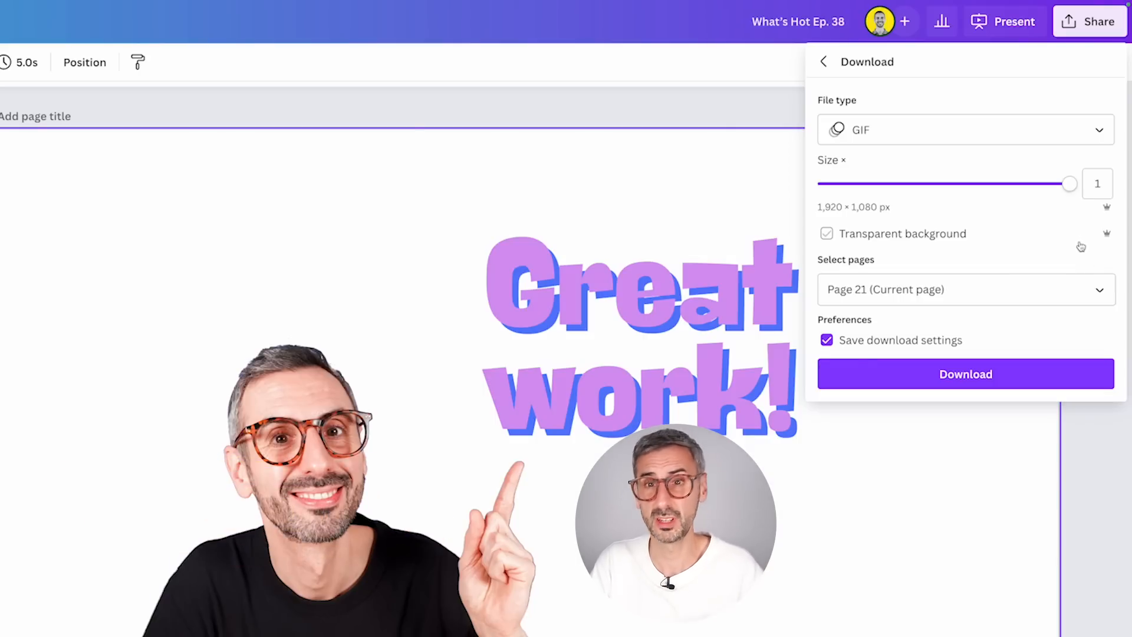
click(828, 235)
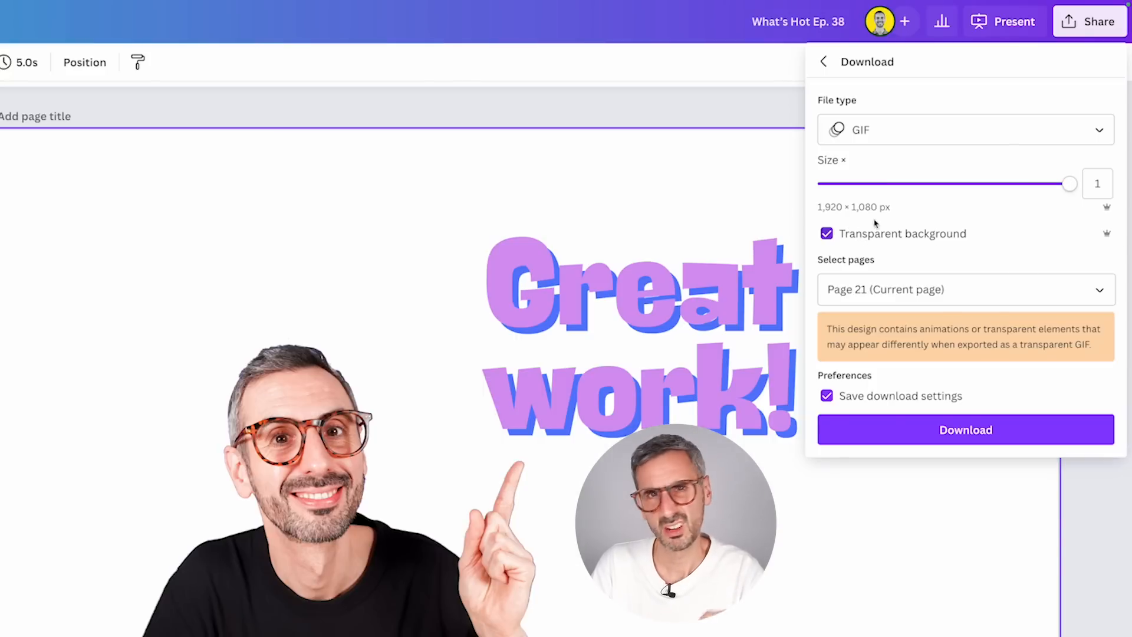
click(953, 431)
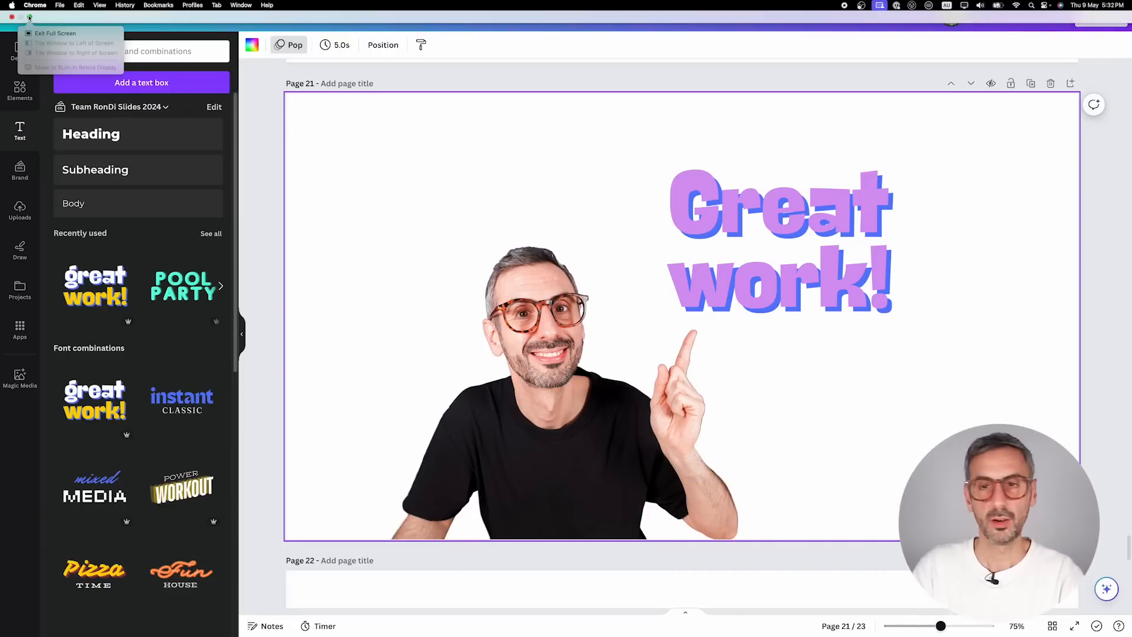
- Leave full screen and preview the downloaded file "What's Hot Ep. 38.gif" in the Finder Downloads folder
click(29, 17)
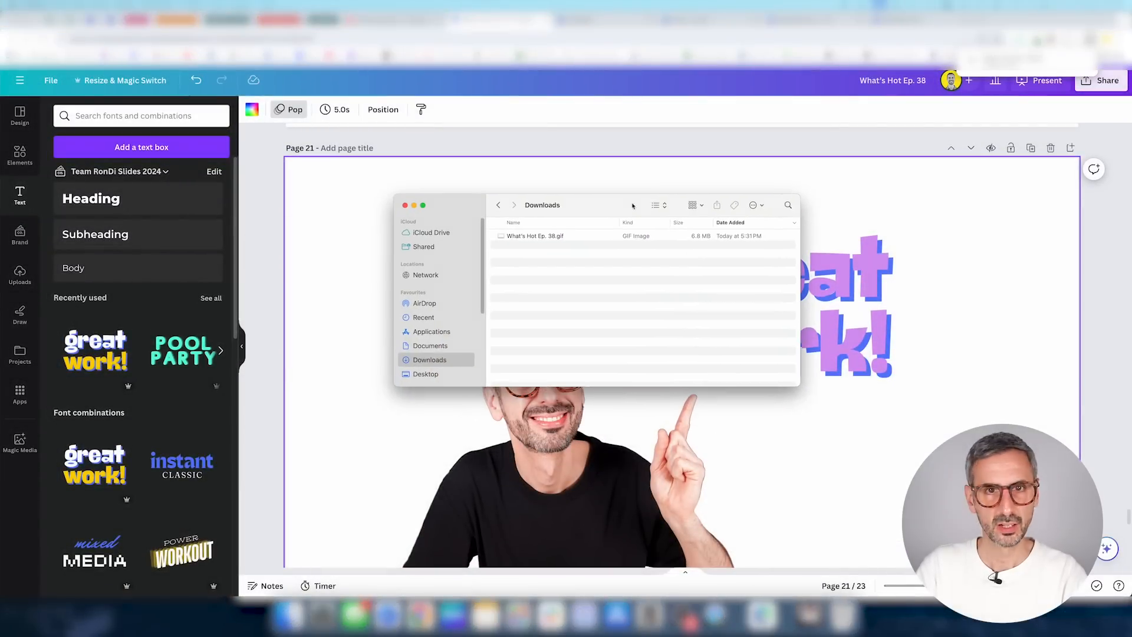
click(548, 236)
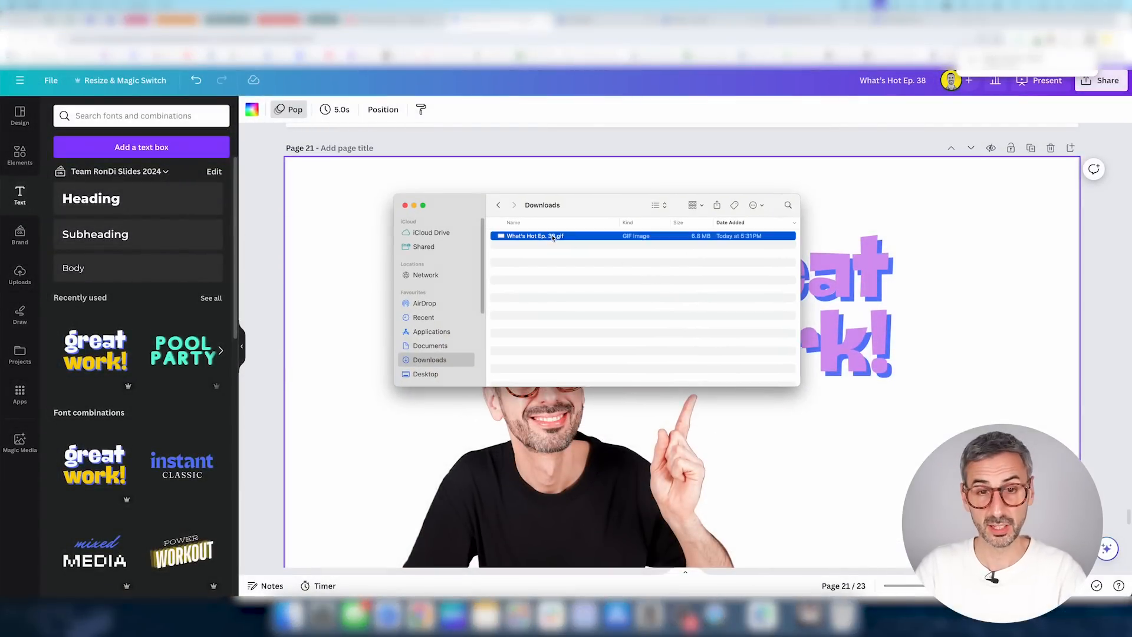
key(space)
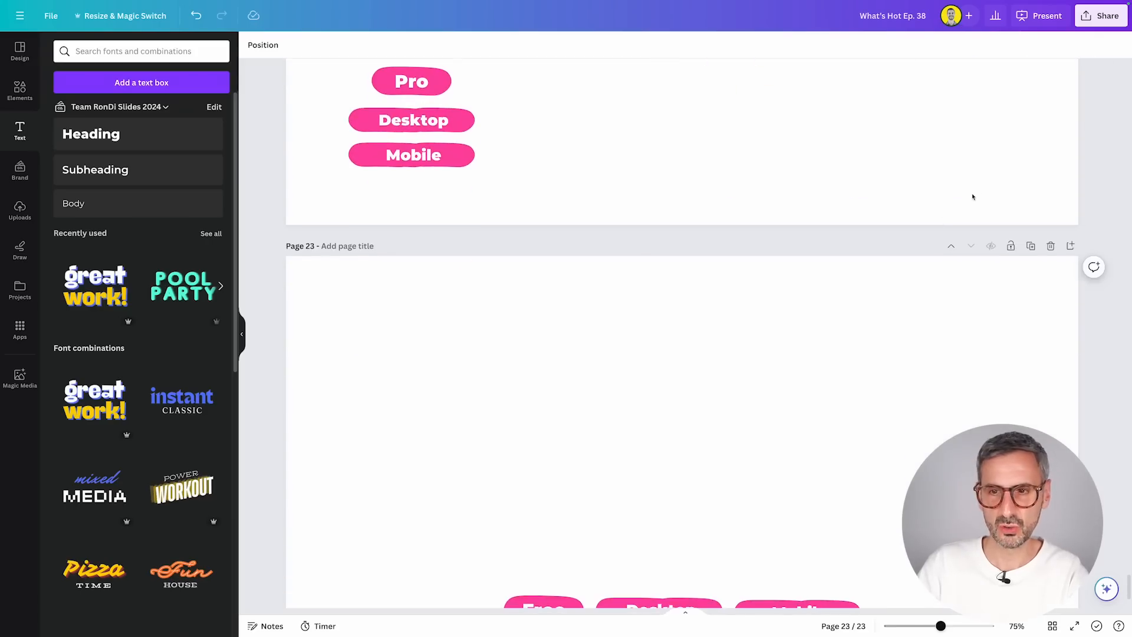
- Add a blank page after page 22 and apply the "Visual" cover from the Gradient Minimal Portfolio Proposal Presentation template
scroll(993, 253, up, 3)
scroll(993, 252, up, 3)
click(1071, 86)
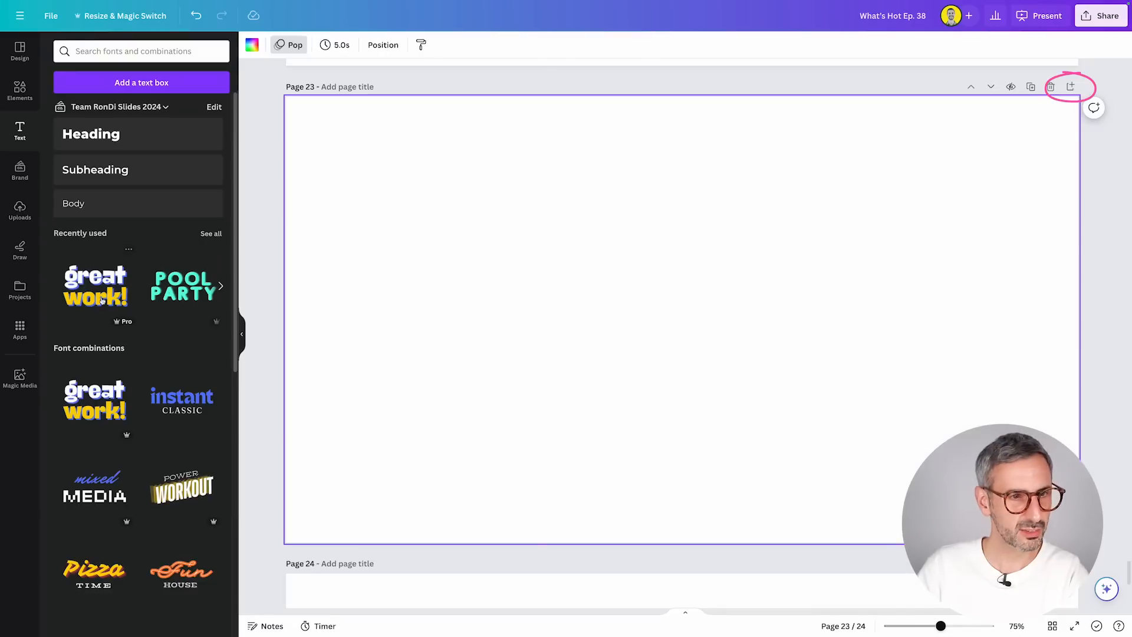
click(21, 62)
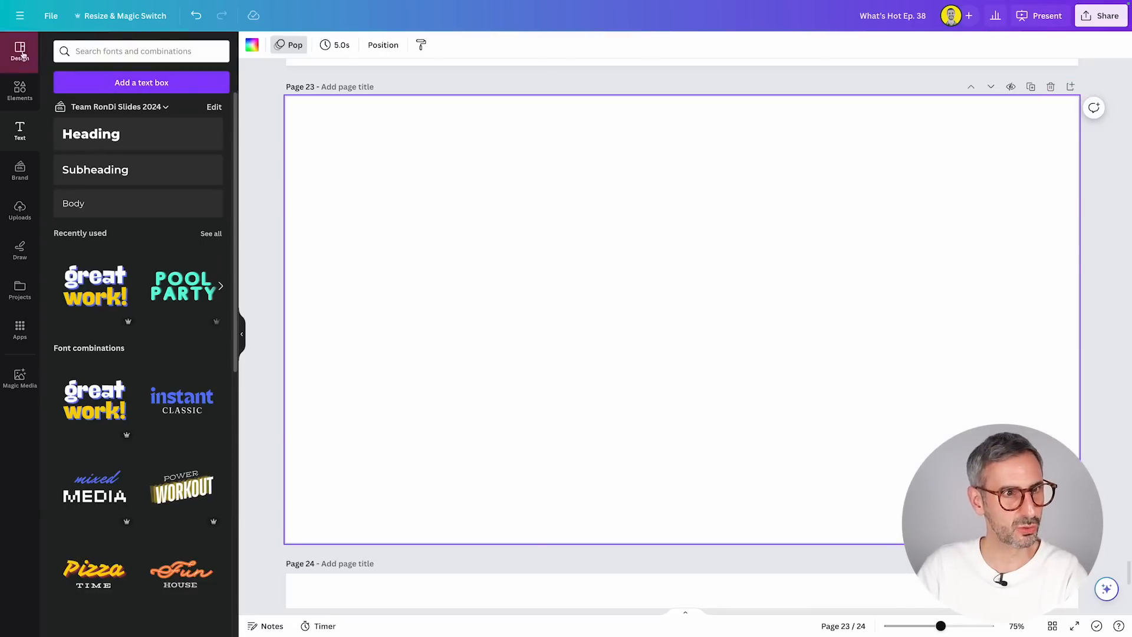
click(95, 232)
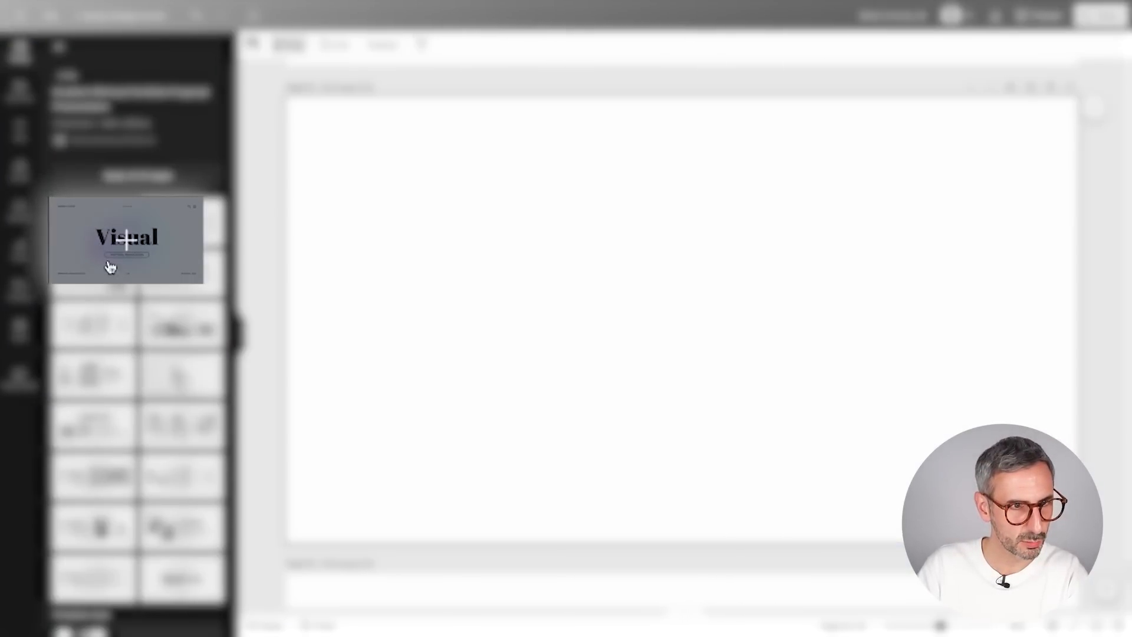
click(108, 242)
- Delete the name, website, page number, date and search icon from the template cover on page 23
click(371, 149)
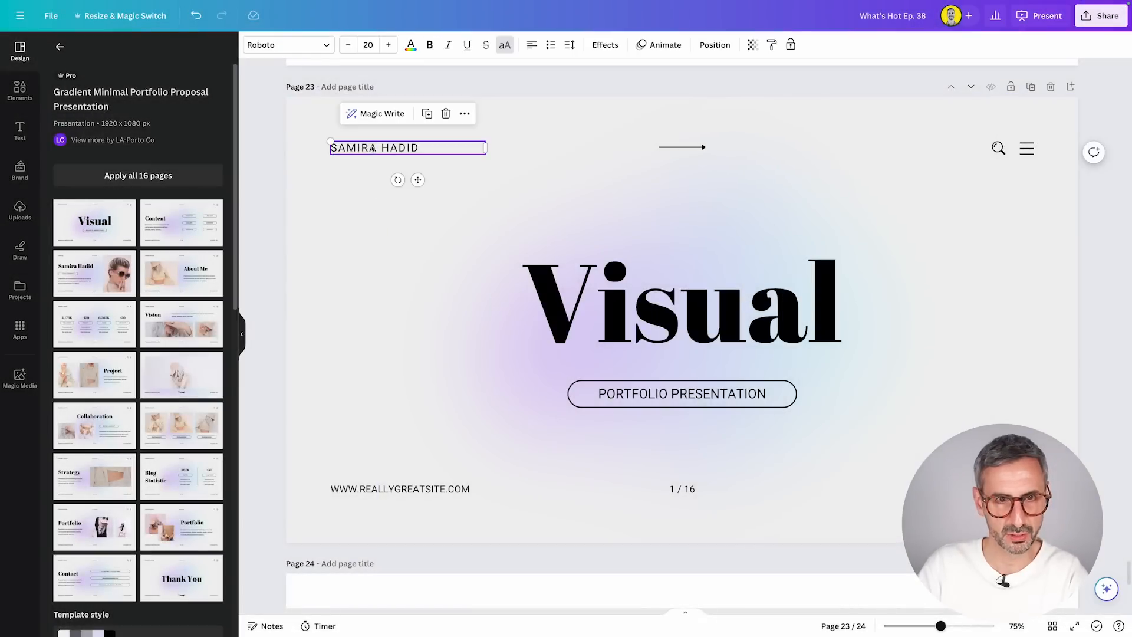
key(Delete)
click(380, 490)
key(Delete)
click(682, 489)
key(Delete)
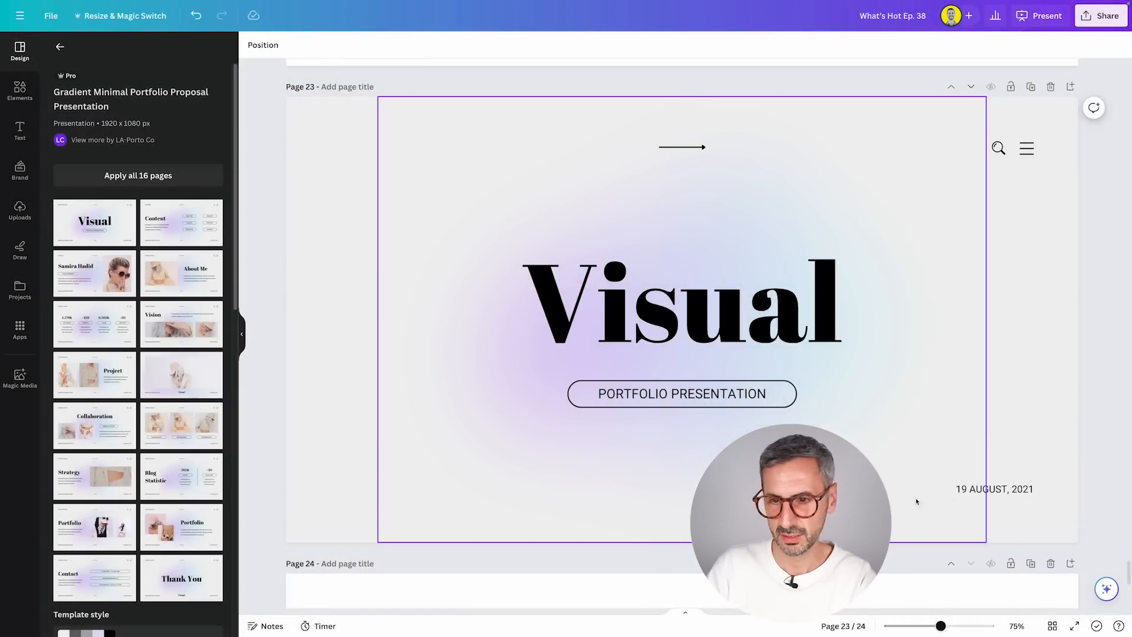
click(997, 489)
key(Delete)
click(999, 148)
key(Delete)
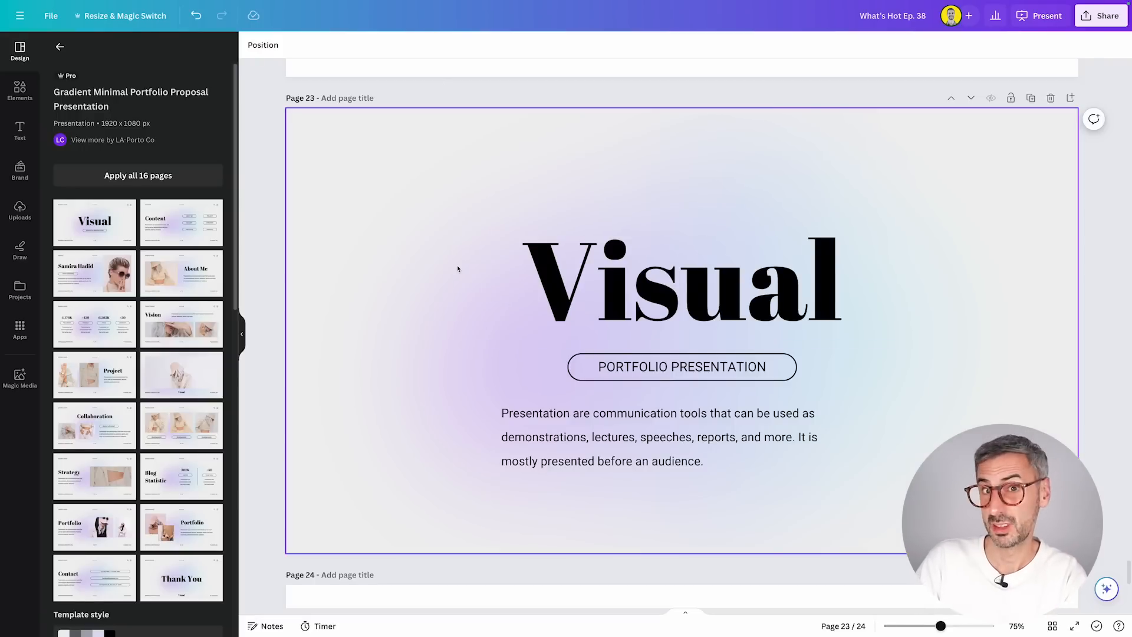
- Show the animation options for page 23's background image and for the "Visual" heading, examining the new Blur and Succession effects
scroll(318, 205, up, 1)
click(320, 206)
mouse_move(319, 206)
mouse_down()
mouse_move(414, 197)
mouse_move(414, 222)
mouse_move(312, 183)
mouse_move(319, 243)
mouse_move(380, 187)
mouse_move(313, 194)
mouse_move(554, 120)
mouse_move(293, 144)
mouse_move(448, 187)
mouse_move(306, 179)
mouse_move(320, 209)
mouse_up()
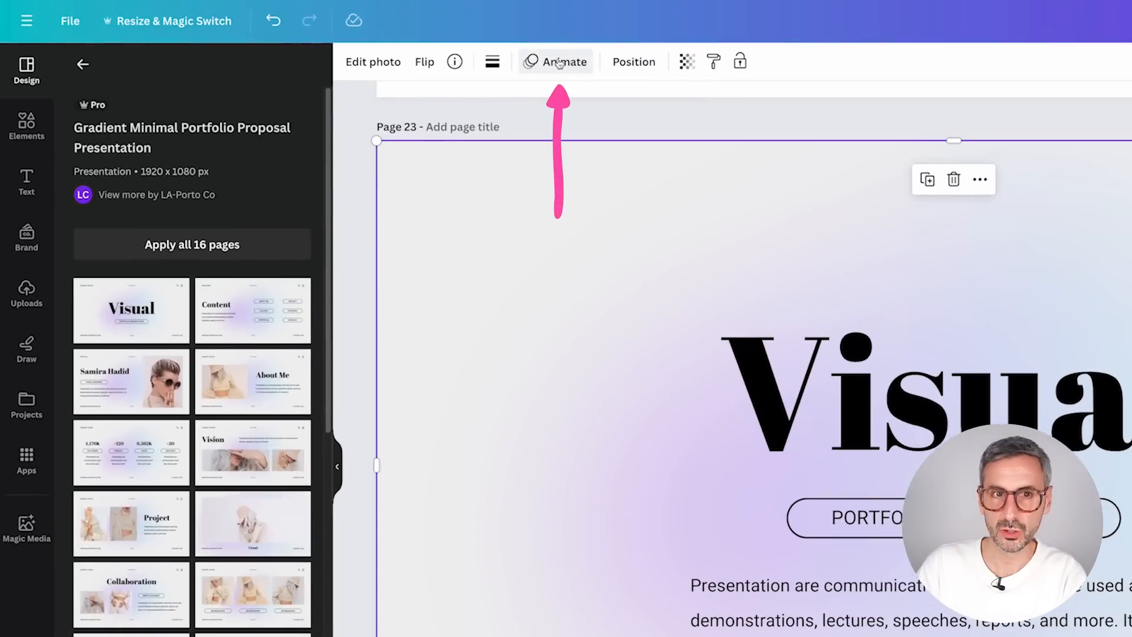
click(399, 46)
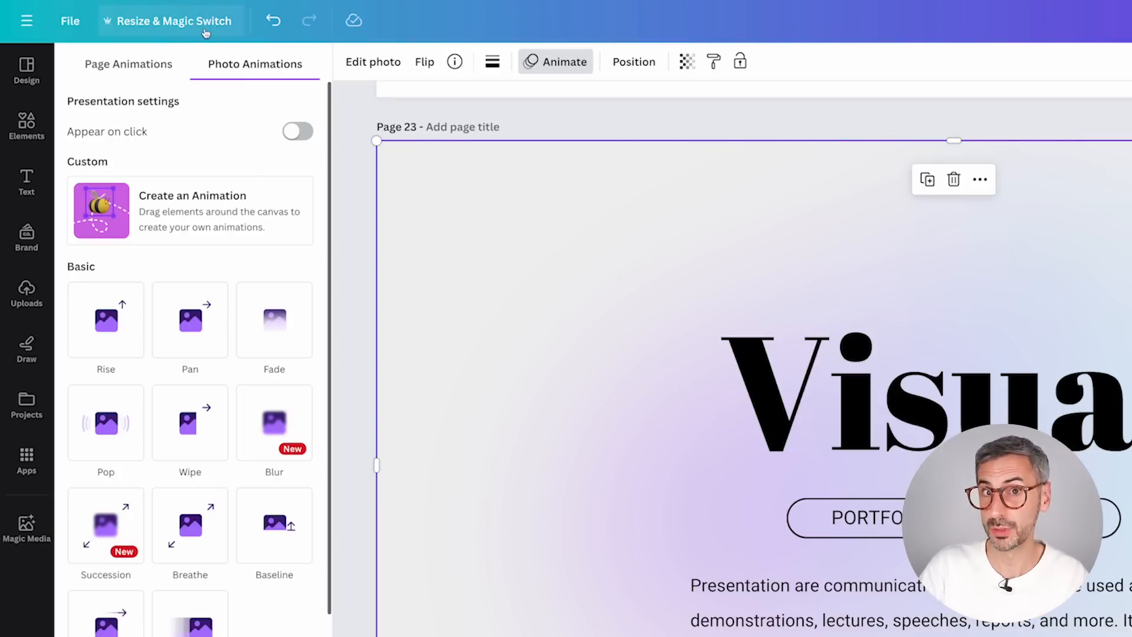
scroll(213, 265, down, 1)
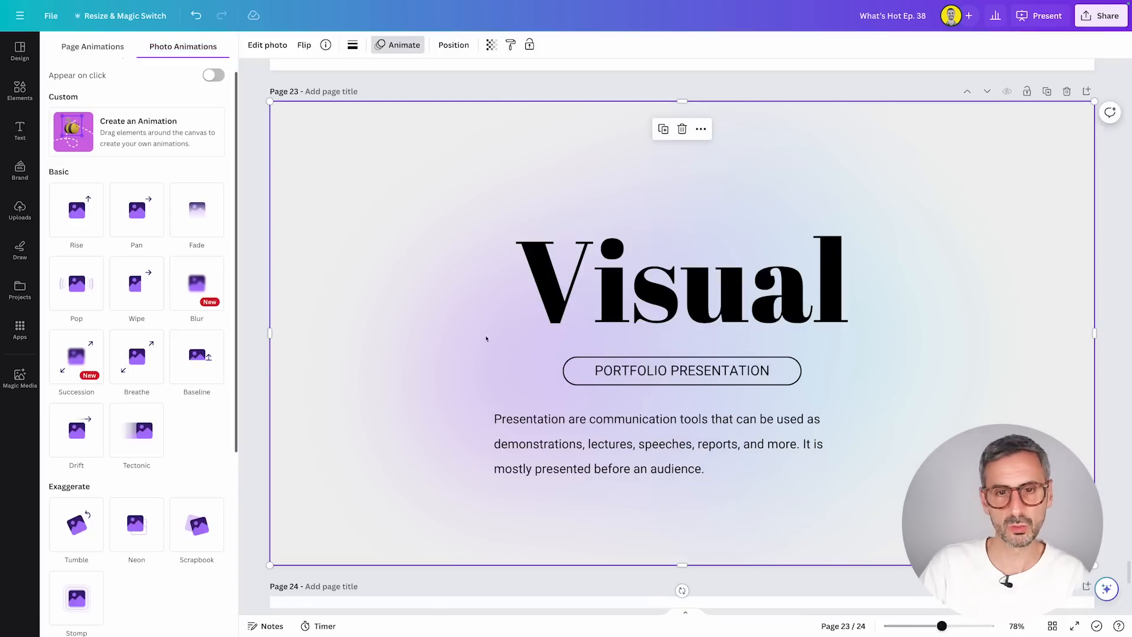
click(562, 305)
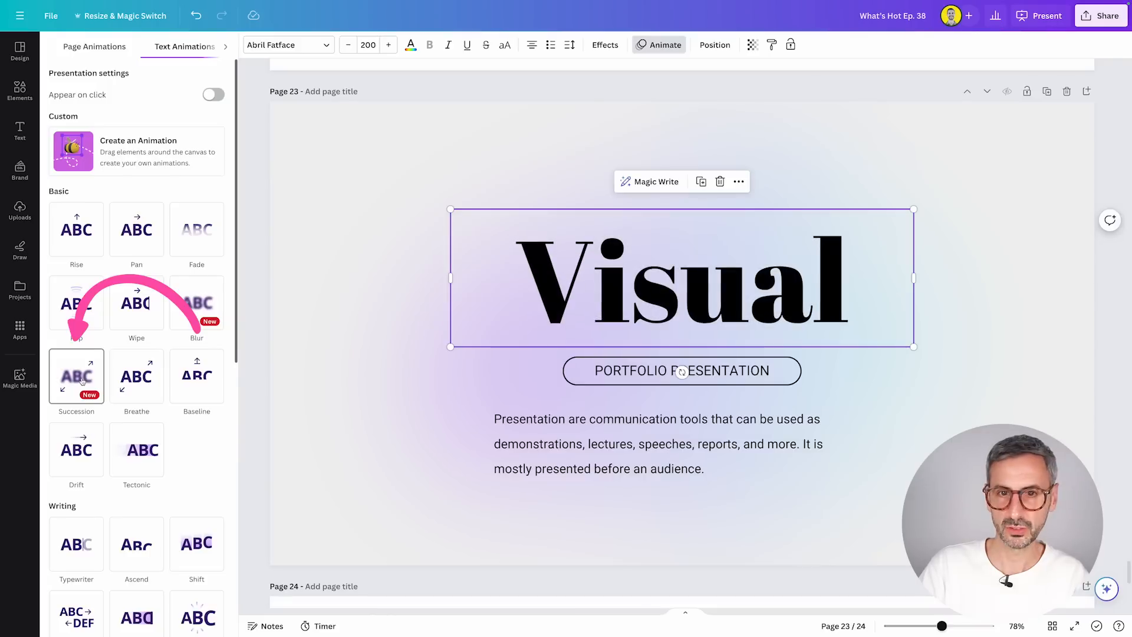
- Select all the text elements on page 23 together and examine the element animations offered for them
drag(250, 143, 681, 539)
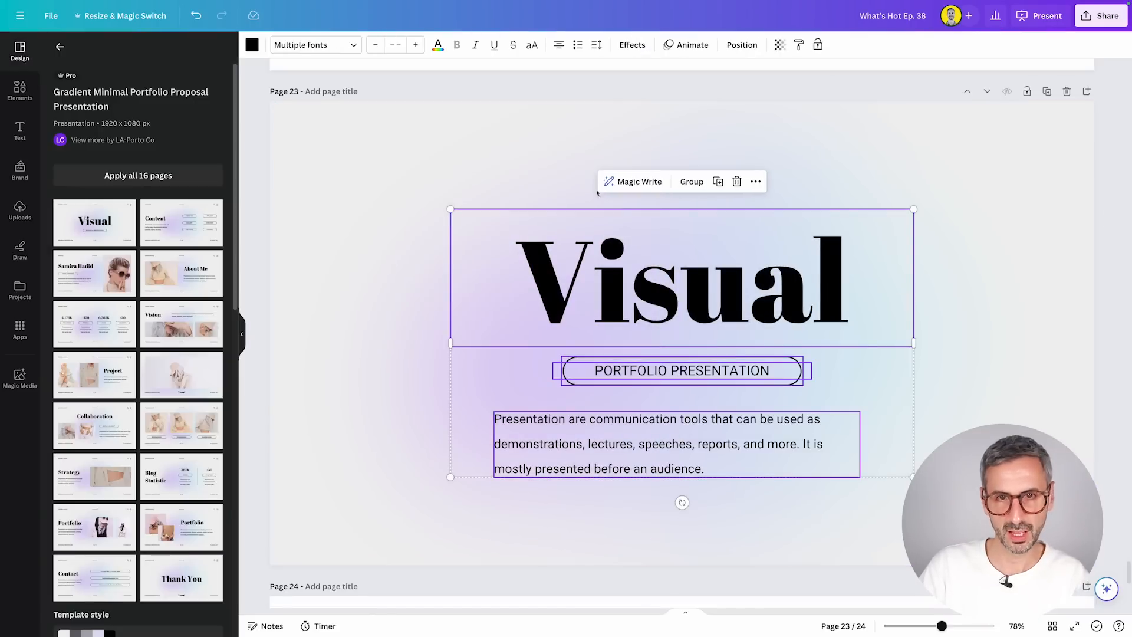
click(687, 45)
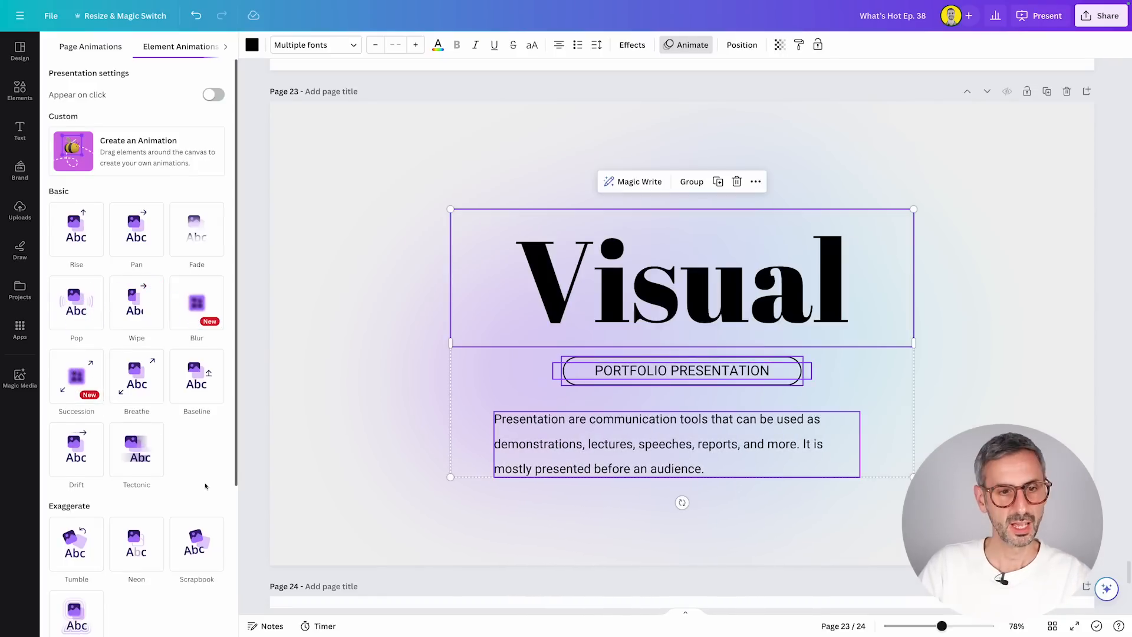
scroll(185, 482, down, 2)
scroll(196, 482, down, 2)
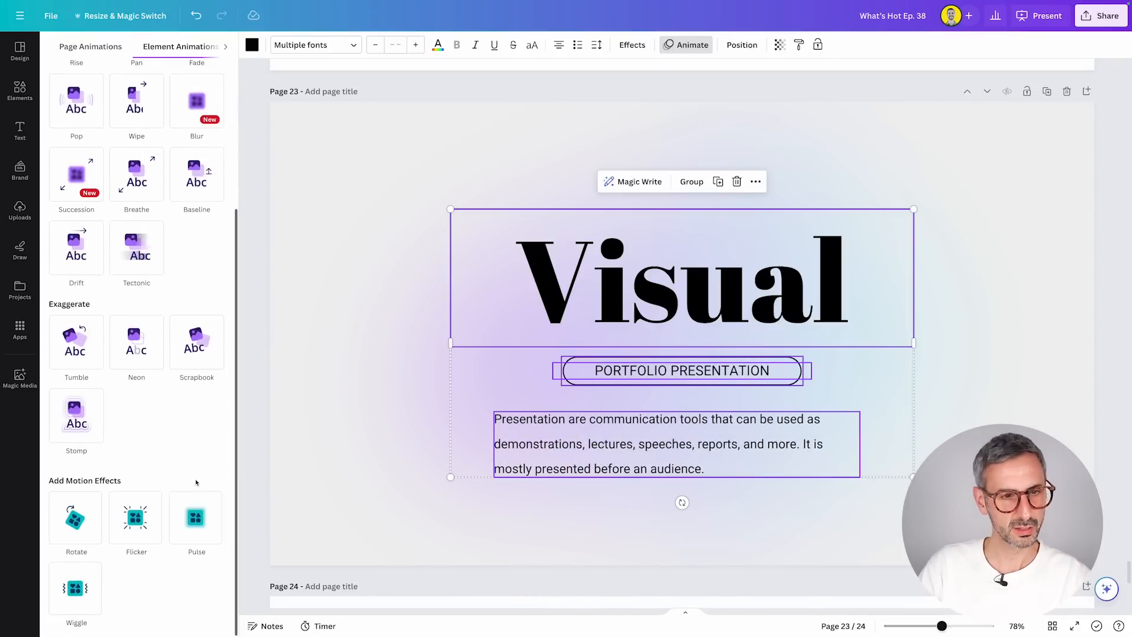
- Select only the "Visual" heading and preview the new Clarify animation among its Basic and Writing text animations
click(324, 324)
click(488, 273)
scroll(145, 424, down, 1)
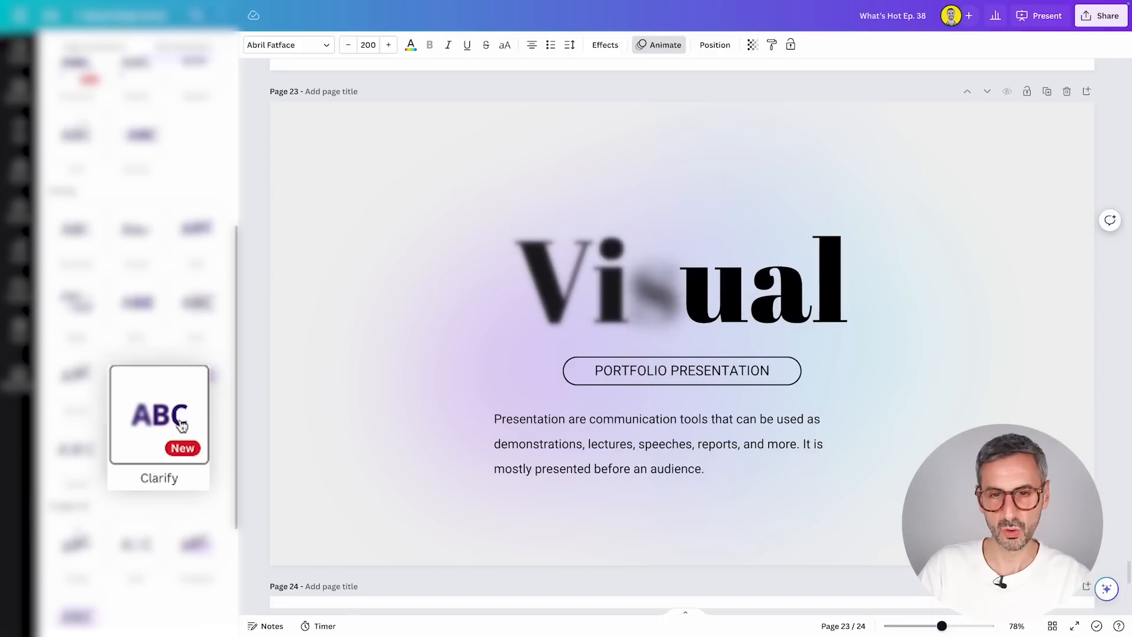
click(160, 434)
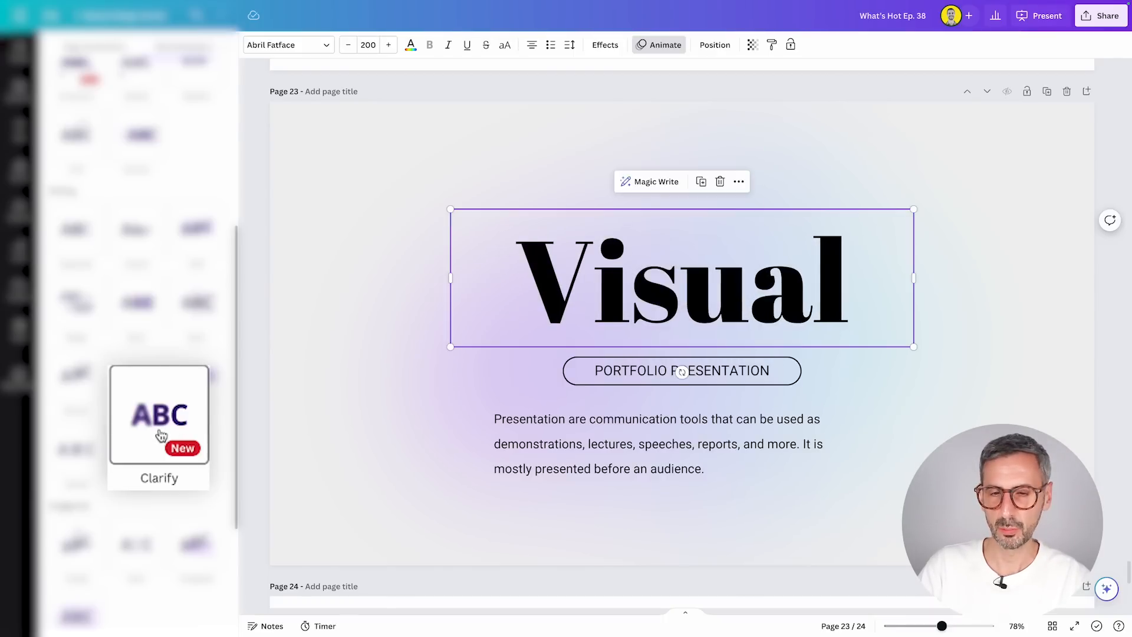
click(157, 433)
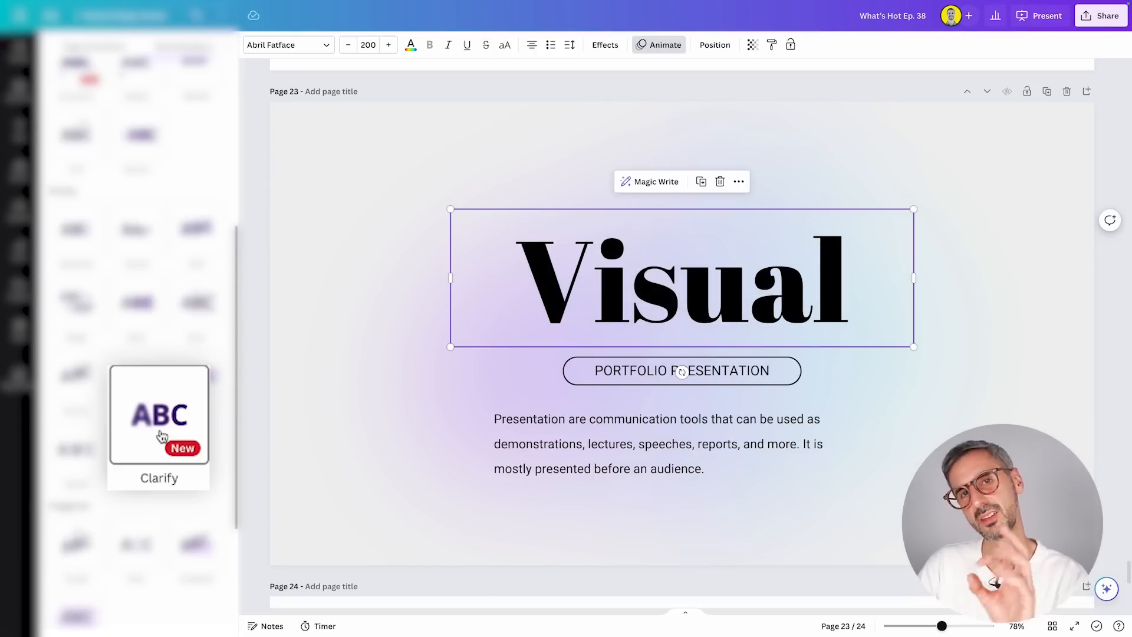
click(161, 436)
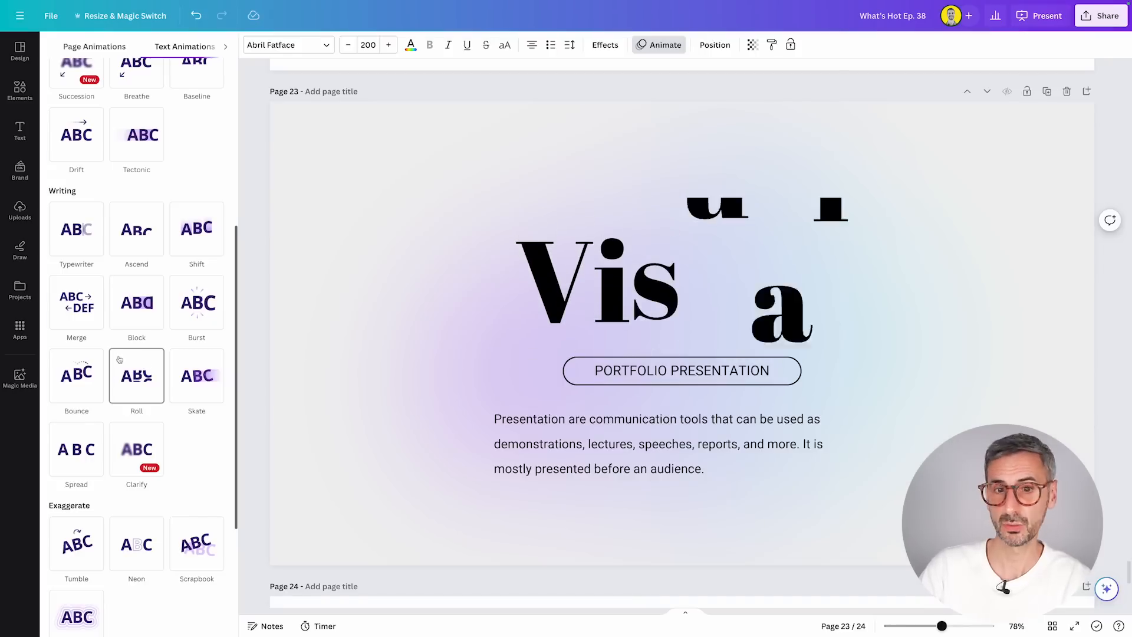
scroll(122, 282, up, 5)
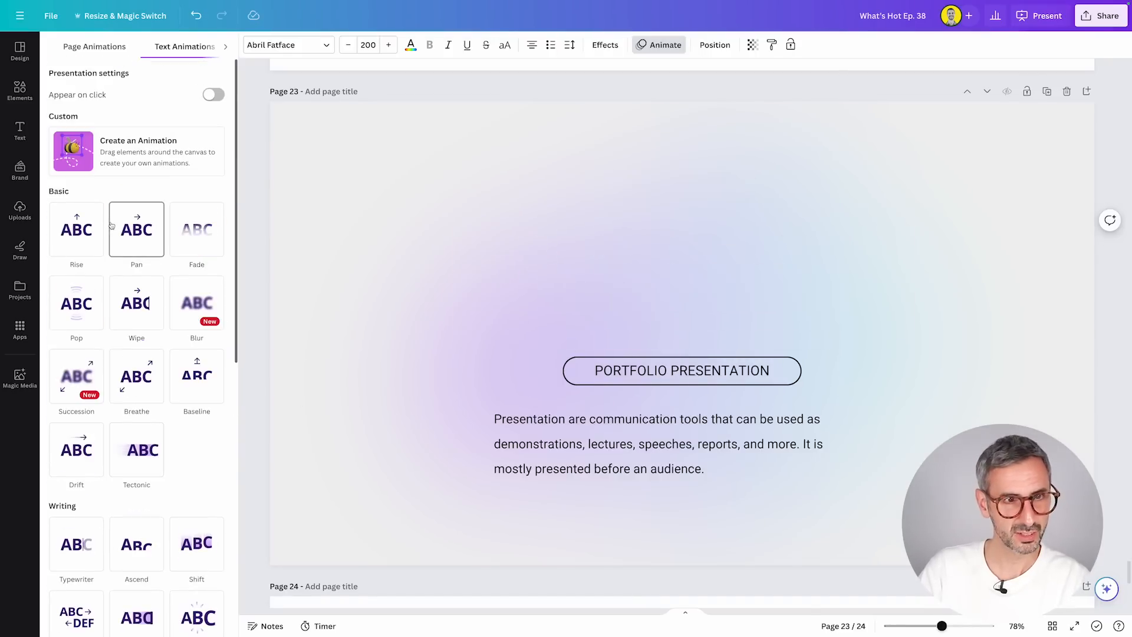
scroll(122, 282, down, 8)
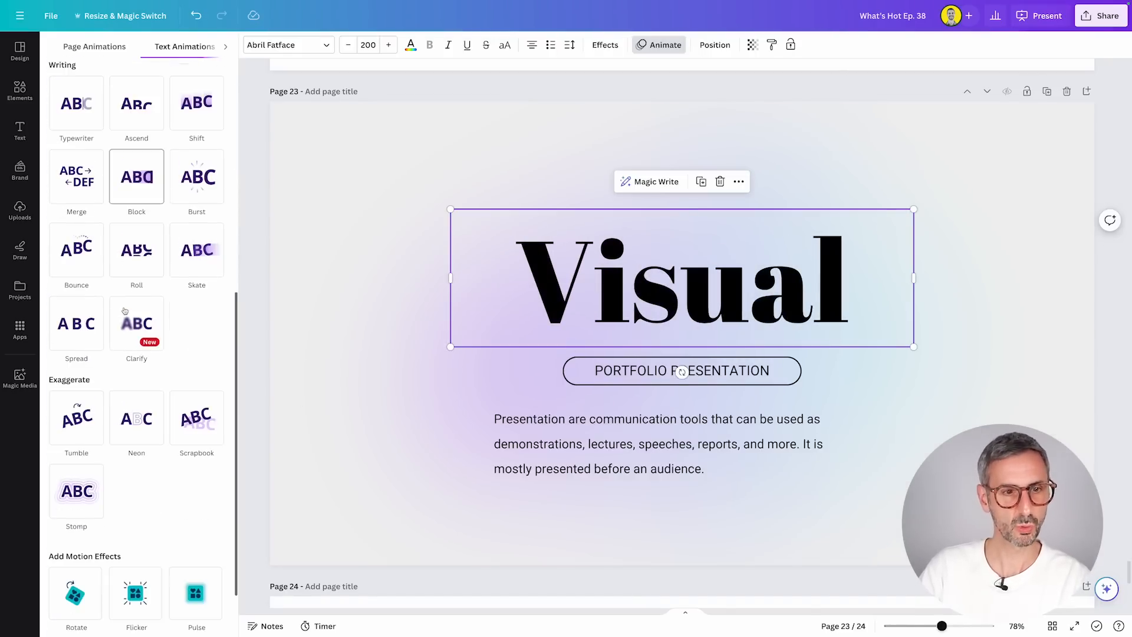
scroll(172, 469, up, 3)
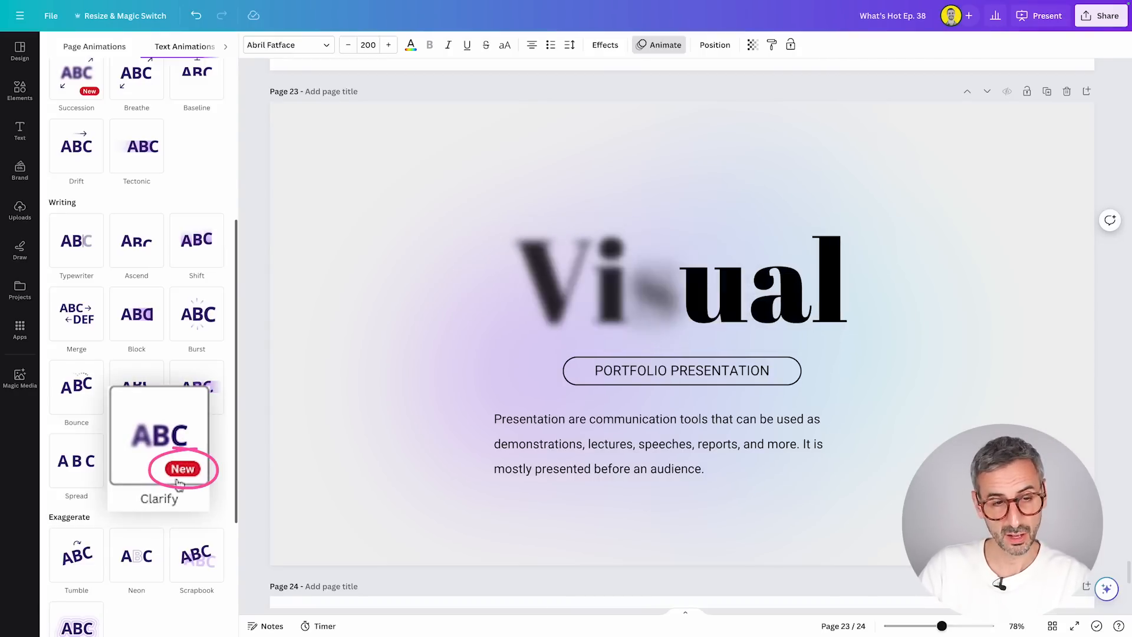
scroll(212, 441, up, 5)
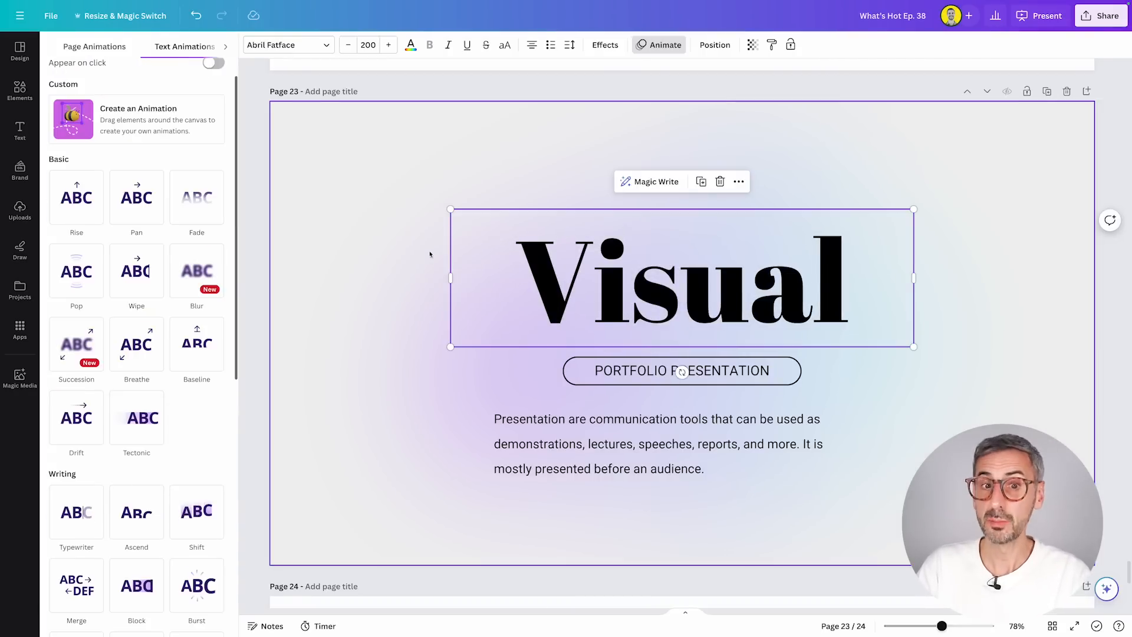
- Compare the photo animations of the background image with the text animations of the "Visual" heading to see where Clarify is offered
click(419, 293)
click(499, 296)
click(514, 391)
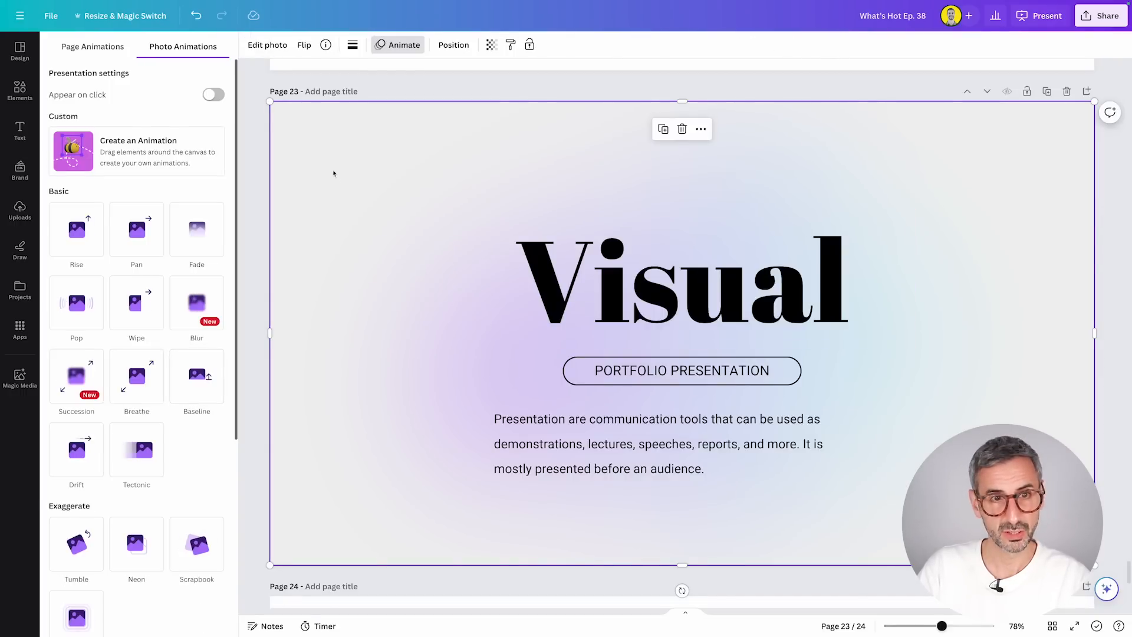
scroll(66, 346, down, 5)
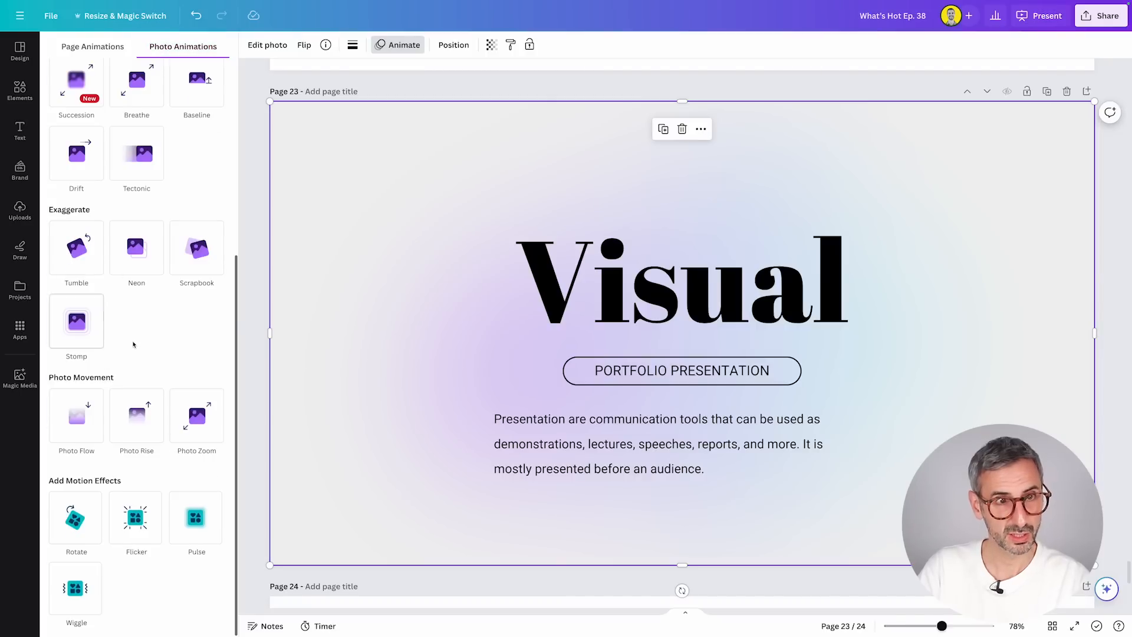
scroll(133, 344, up, 2)
click(584, 319)
scroll(227, 434, down, 1)
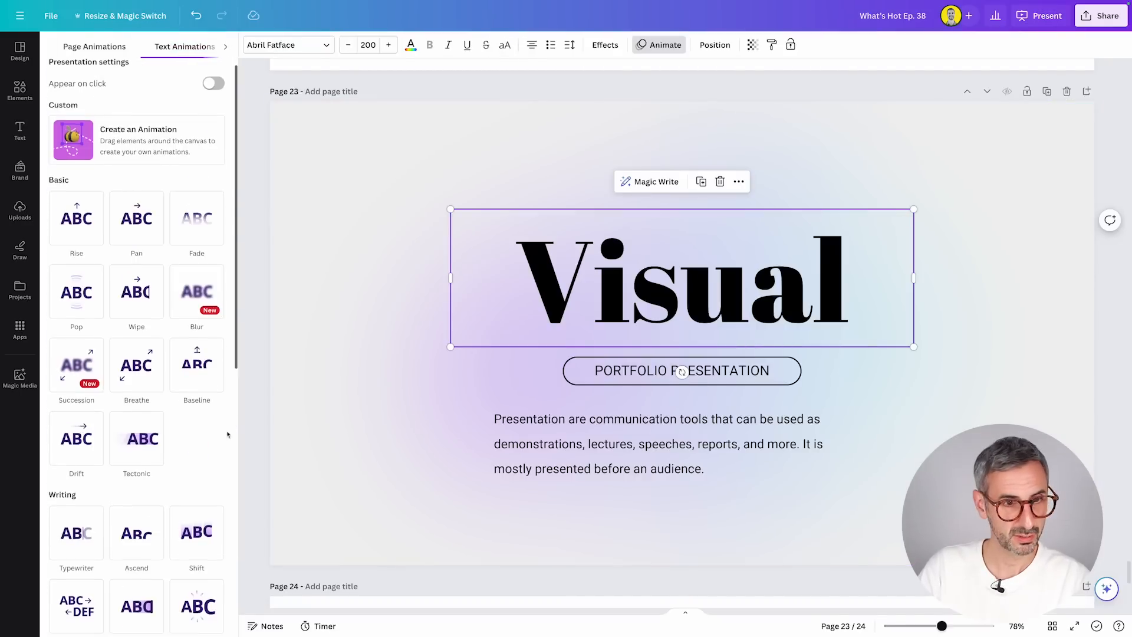
scroll(227, 434, down, 5)
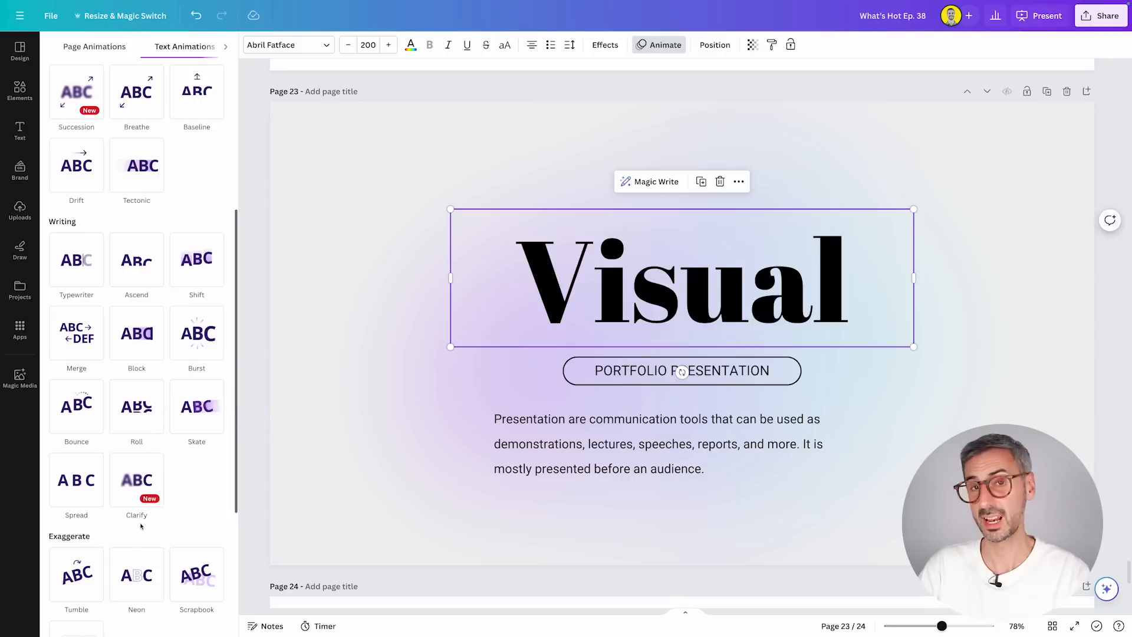